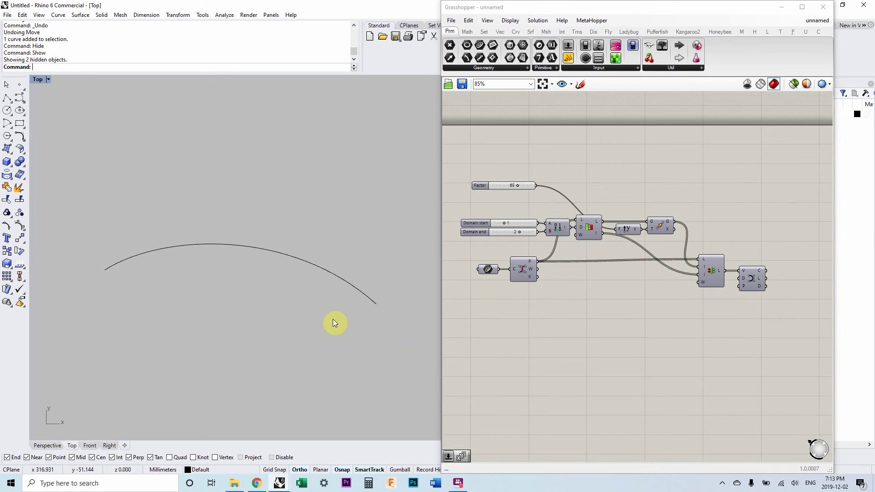
- Trial-move the curve's two middle control points upward, then undo the move
{"action": "left_click", "coordinate": [338, 277]}
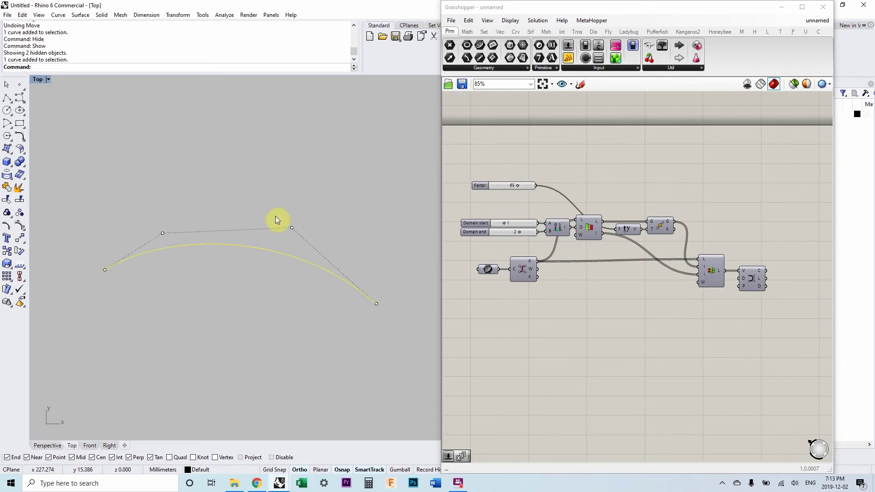
{"action": "left_click", "coordinate": [159, 234]}
{"action": "left_click_drag", "start_coordinate": [158, 234], "coordinate": [159, 235]}
{"action": "type", "text": "move"}
{"action": "key", "text": "Return"}
{"action": "left_click", "coordinate": [374, 246]}
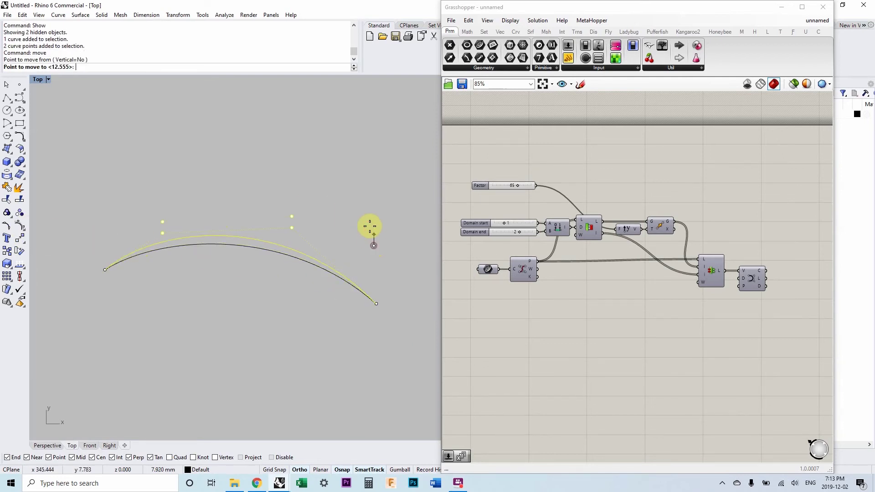
{"action": "left_click", "coordinate": [362, 150]}
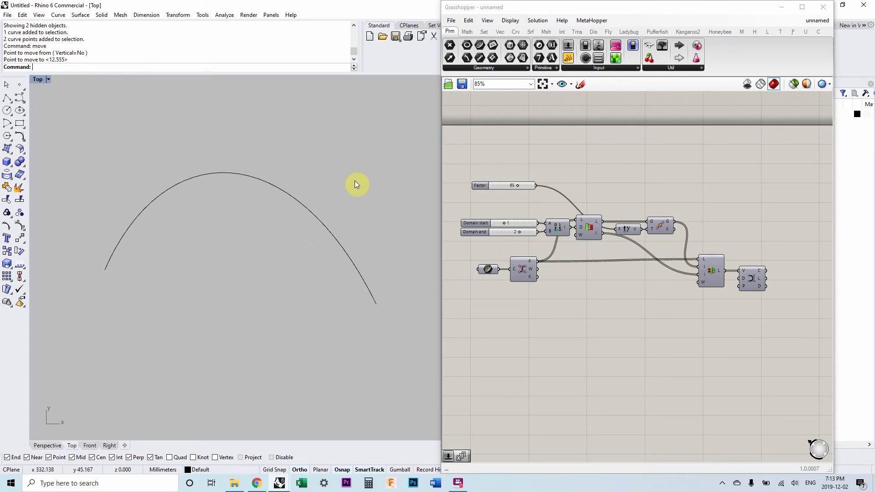
{"action": "key", "text": "ctrl+z"}
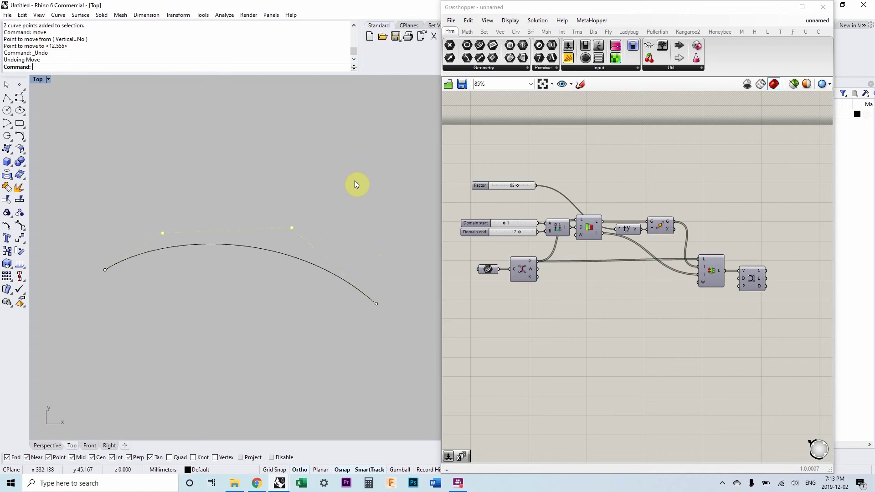
{"action": "key", "text": "Escape"}
- Assign the Rhino curve to the Curve parameter and hide the original curve
{"action": "right_click", "coordinate": [487, 269]}
{"action": "left_click", "coordinate": [513, 301]}
{"action": "left_click", "coordinate": [361, 290]}
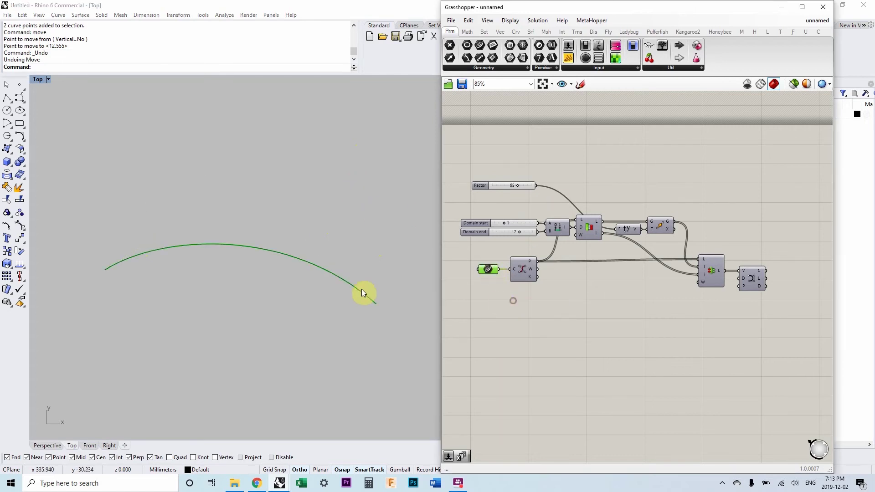
{"action": "key", "text": "ctrl+h"}
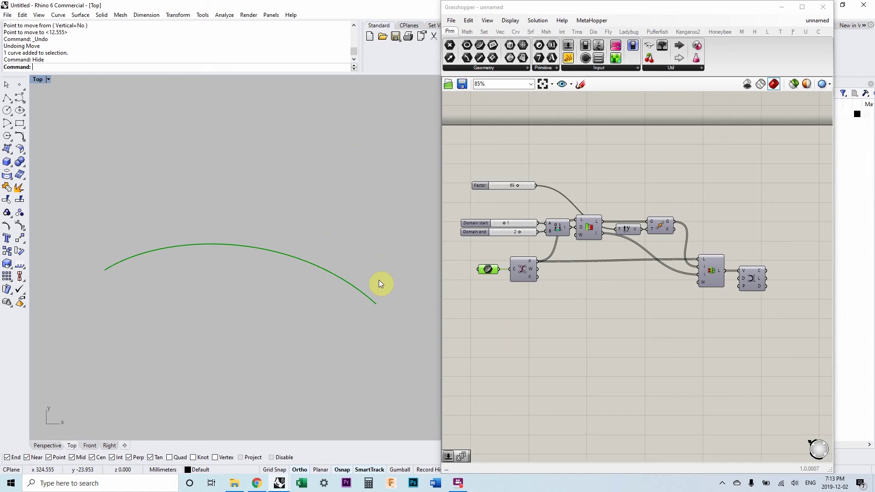
- Turn on preview for the Control Points and Replace Items components
{"action": "left_click", "coordinate": [525, 270]}
{"action": "right_click", "coordinate": [561, 301]}
{"action": "left_click", "coordinate": [582, 307]}
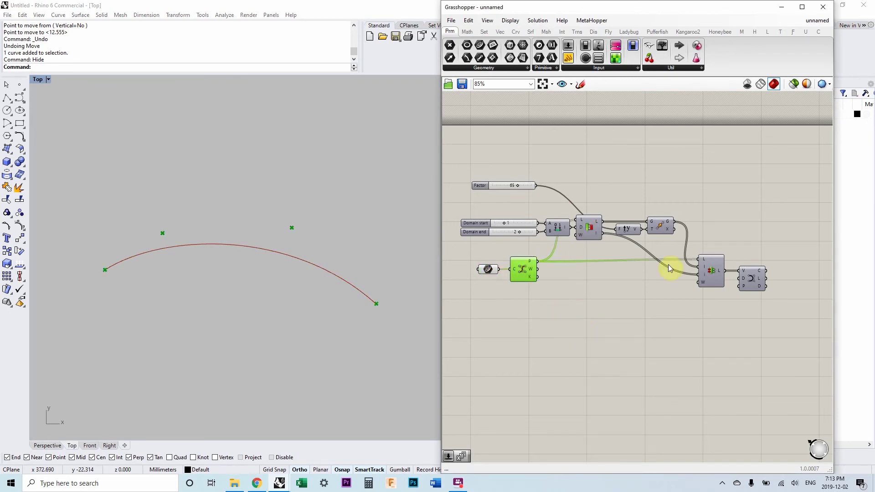
{"action": "left_click", "coordinate": [713, 270]}
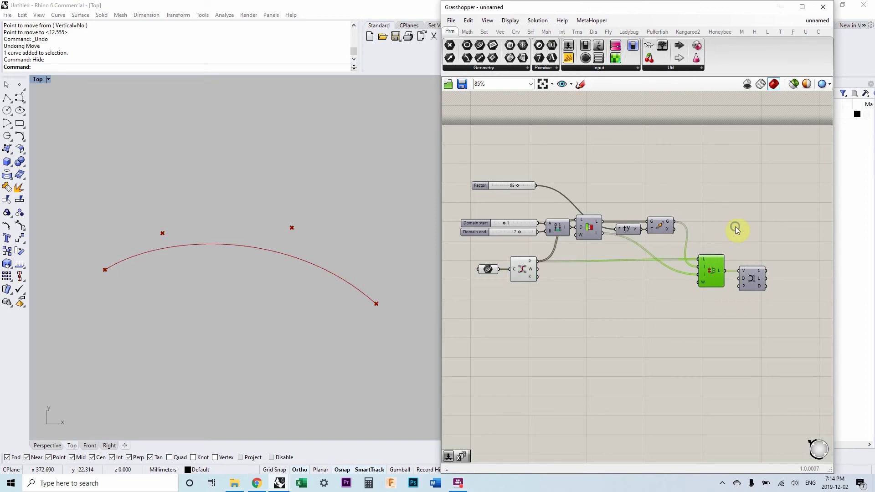
{"action": "right_click", "coordinate": [735, 226]}
{"action": "left_click", "coordinate": [752, 241]}
- Turn on preview for the Nurbs Curve component to show the lifted curve
{"action": "left_click", "coordinate": [753, 225]}
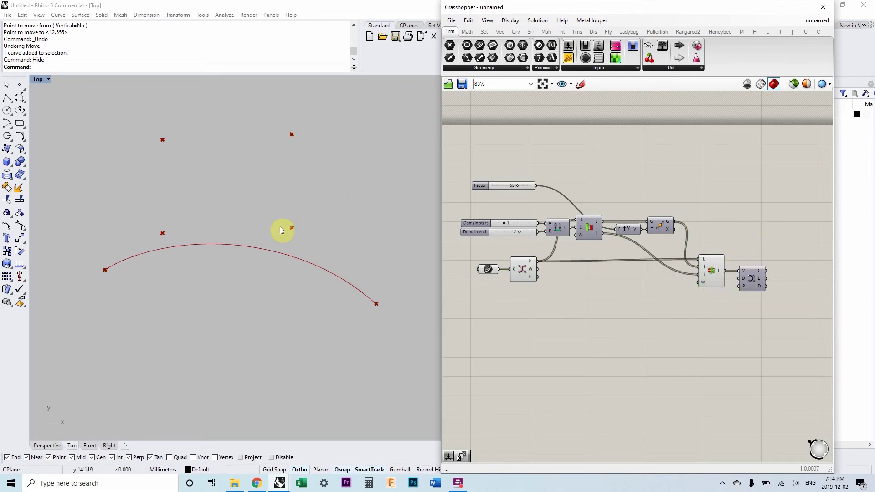
{"action": "left_click", "coordinate": [530, 274]}
{"action": "right_click", "coordinate": [534, 302]}
{"action": "left_click", "coordinate": [551, 314]}
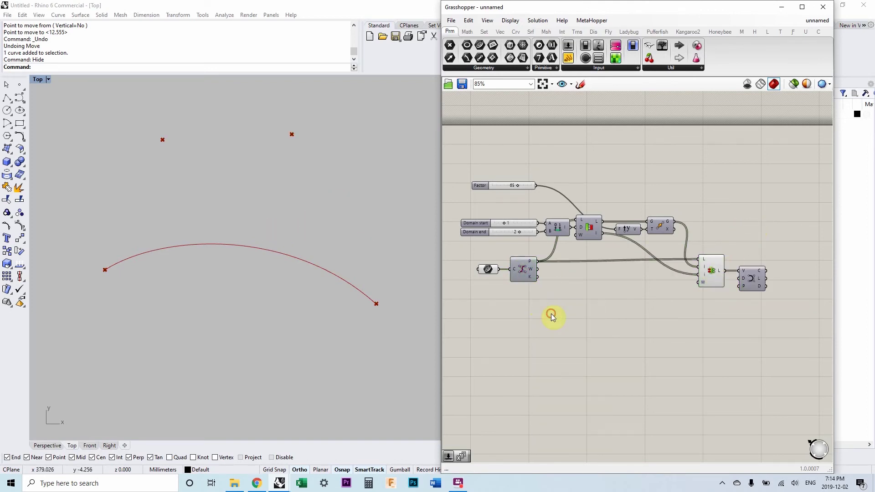
{"action": "right_click", "coordinate": [751, 245]}
{"action": "left_click", "coordinate": [766, 252]}
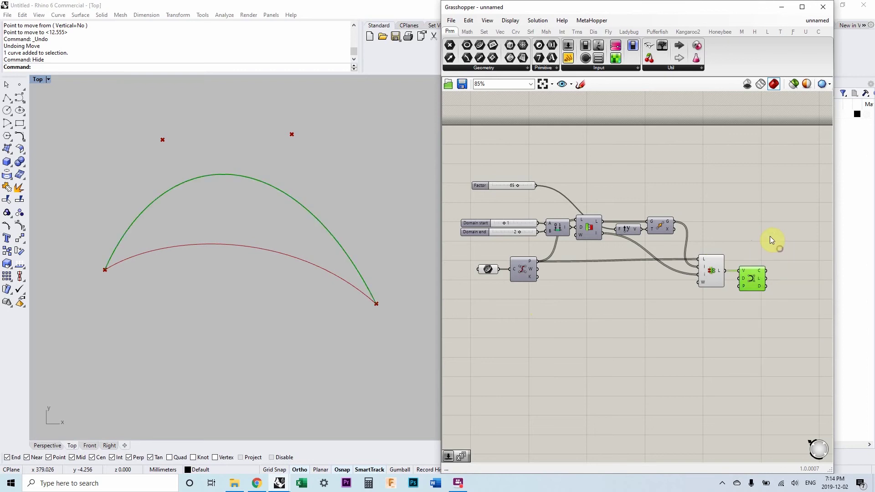
{"action": "left_click", "coordinate": [770, 236]}
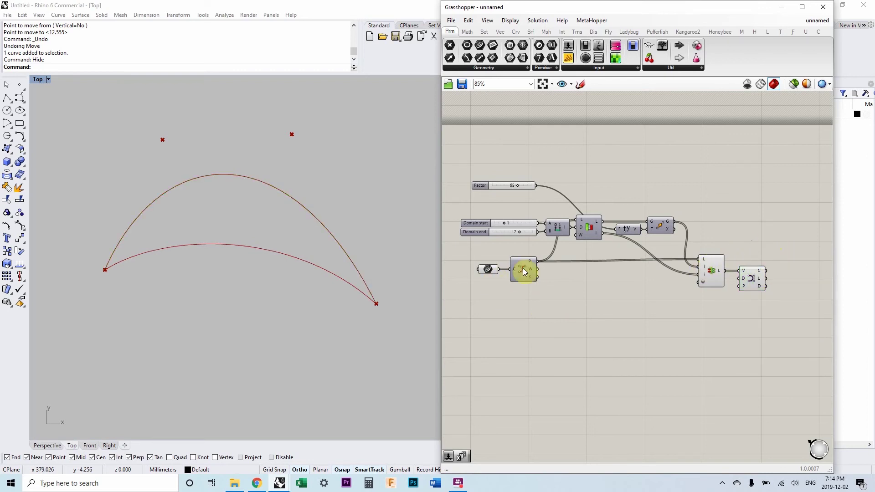
{"action": "left_click", "coordinate": [750, 279]}
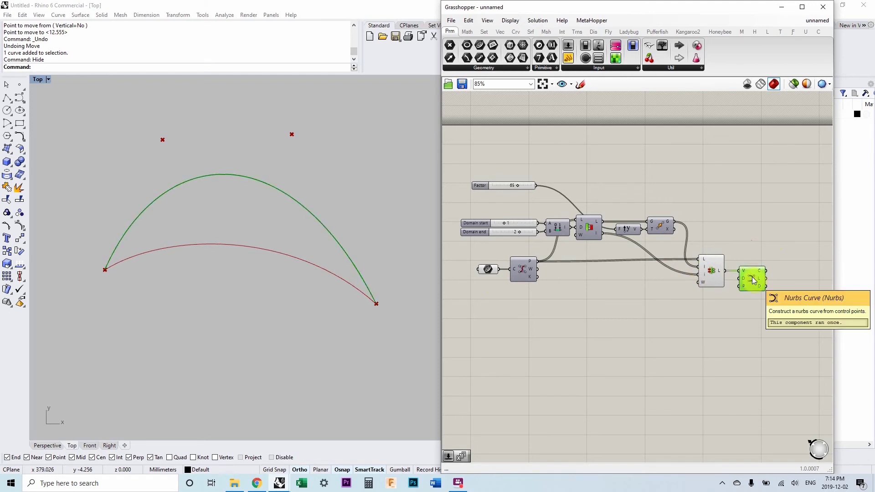
{"action": "left_click", "coordinate": [726, 303]}
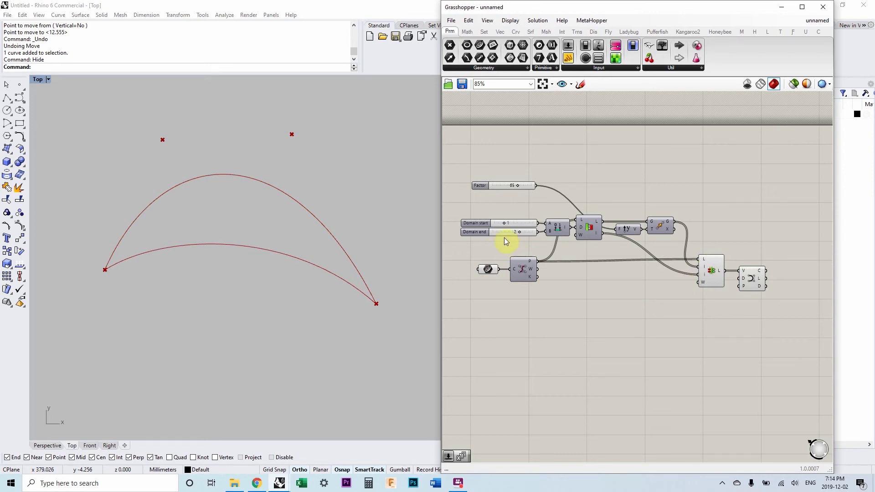
{"action": "scroll", "coordinate": [504, 237], "scroll_direction": "up", "scroll_amount": 1}
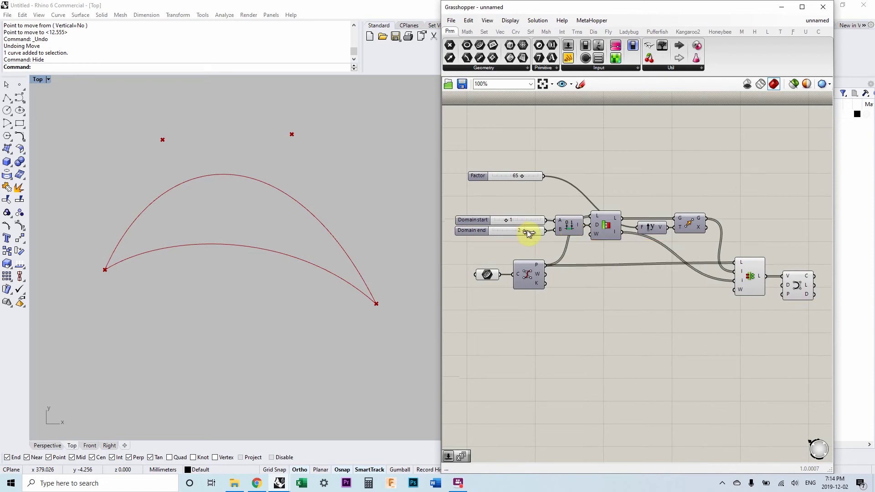
- Shift the Sub List domain to 2–3 to test which points move
{"action": "mouse_move", "coordinate": [530, 230]}
{"action": "left_mouse_down"}
{"action": "mouse_move", "coordinate": [538, 233]}
{"action": "mouse_move", "coordinate": [504, 221]}
{"action": "mouse_move", "coordinate": [515, 219]}
{"action": "left_mouse_up"}
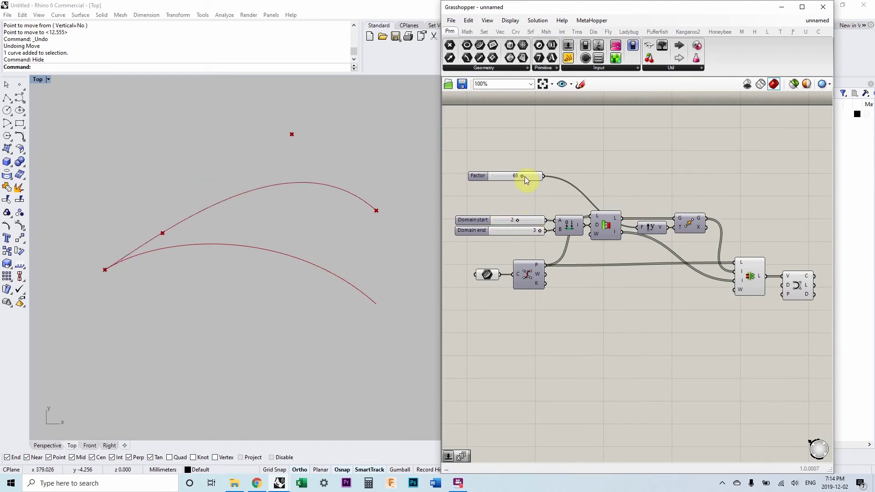
{"action": "mouse_move", "coordinate": [524, 176]}
{"action": "left_mouse_down"}
{"action": "mouse_move", "coordinate": [514, 176]}
{"action": "mouse_move", "coordinate": [535, 180]}
{"action": "mouse_move", "coordinate": [519, 176]}
{"action": "left_mouse_up"}
{"action": "left_click", "coordinate": [688, 220]}
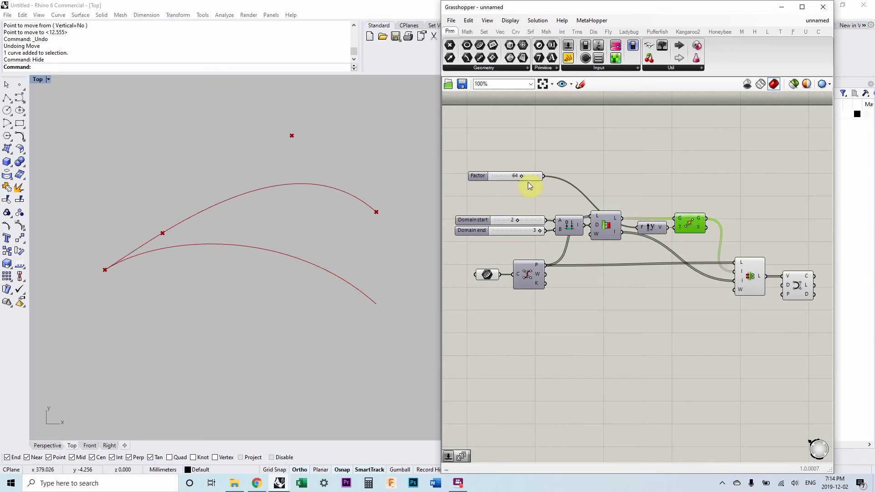
- Return the domain to 1–2 and raise the Factor to 75
{"action": "left_click_drag", "start_coordinate": [521, 176], "coordinate": [520, 178]}
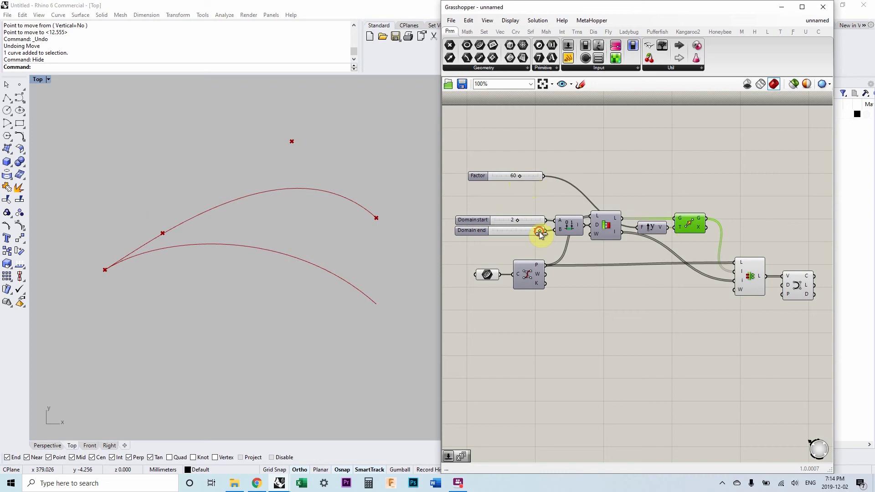
{"action": "left_click_drag", "start_coordinate": [534, 231], "coordinate": [510, 219]}
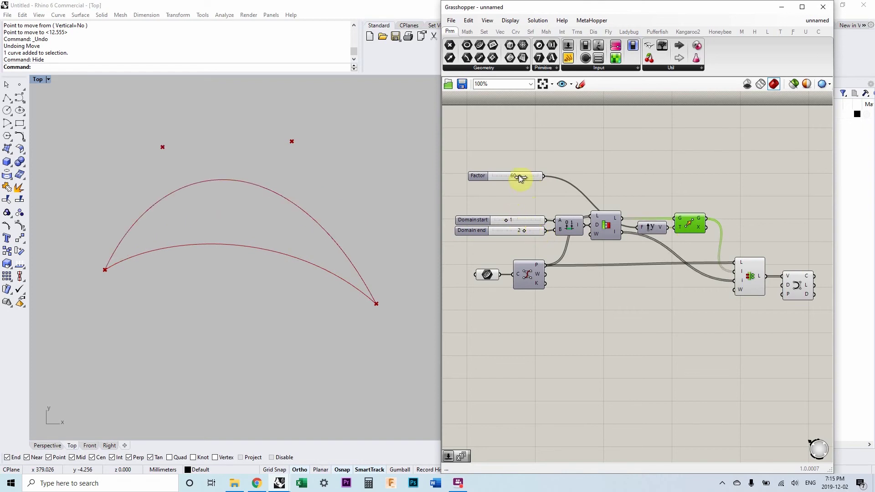
{"action": "left_click_drag", "start_coordinate": [519, 175], "coordinate": [526, 176]}
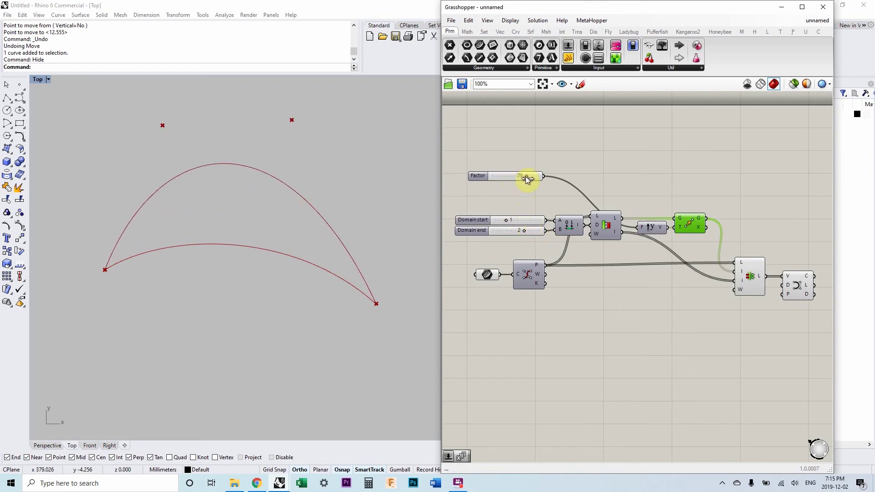
{"action": "left_click", "coordinate": [589, 164]}
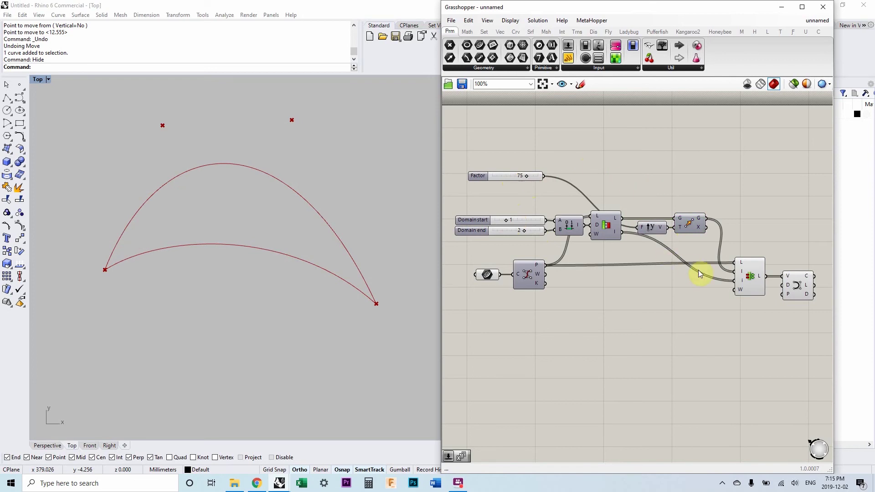
- Inspect the Sub List and Replace Items wiring and preview the original control points
{"action": "left_click", "coordinate": [750, 276]}
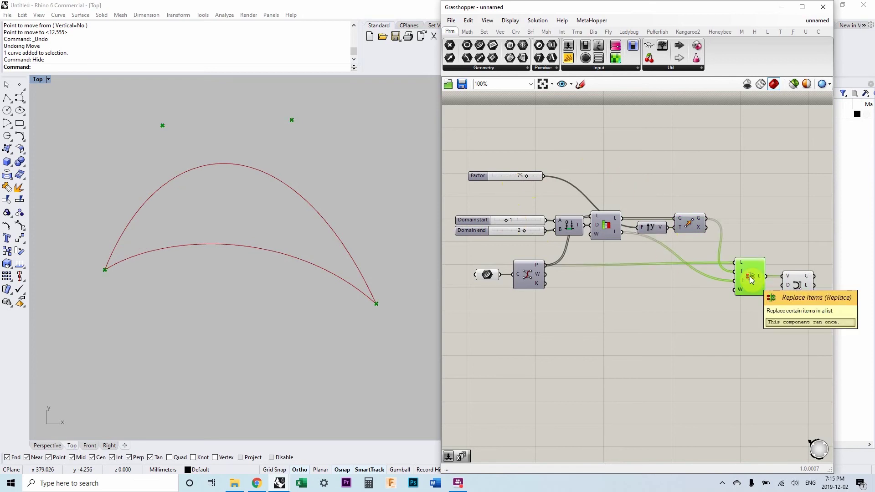
{"action": "left_click", "coordinate": [556, 308]}
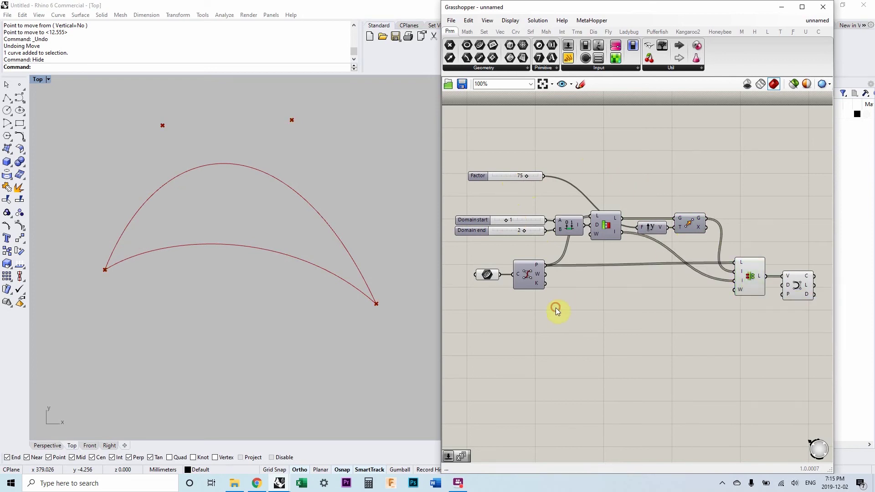
{"action": "left_click", "coordinate": [606, 226]}
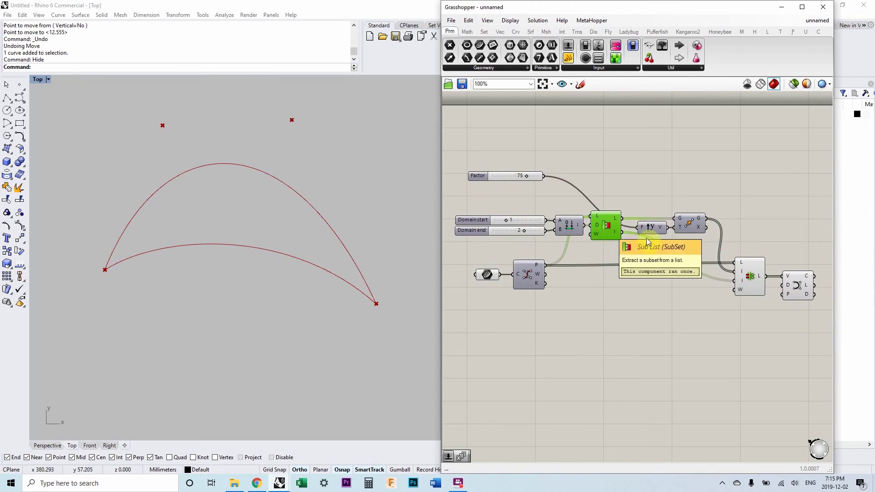
{"action": "left_click", "coordinate": [749, 277]}
{"action": "left_click", "coordinate": [530, 277]}
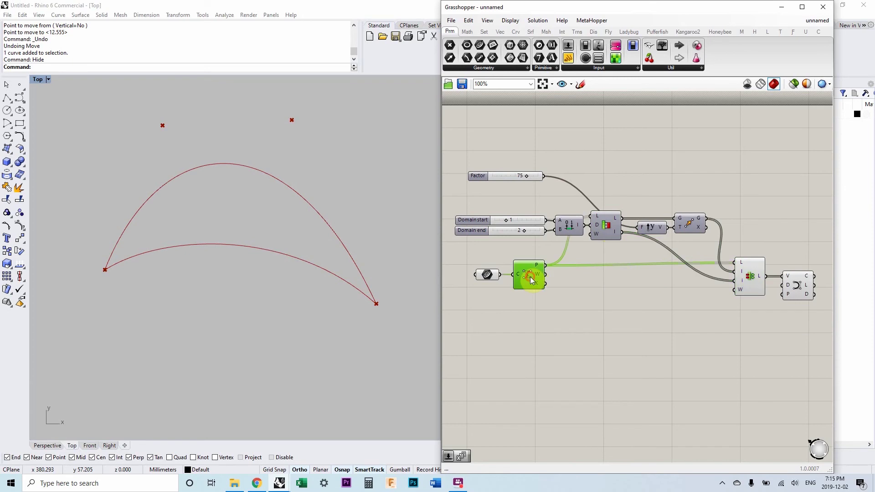
{"action": "right_click", "coordinate": [545, 317]}
{"action": "left_click", "coordinate": [565, 323]}
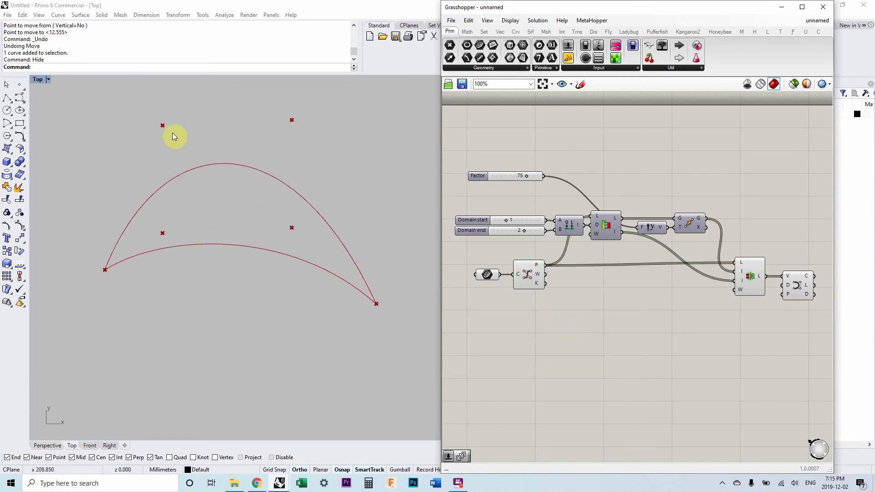
{"action": "left_click", "coordinate": [606, 232]}
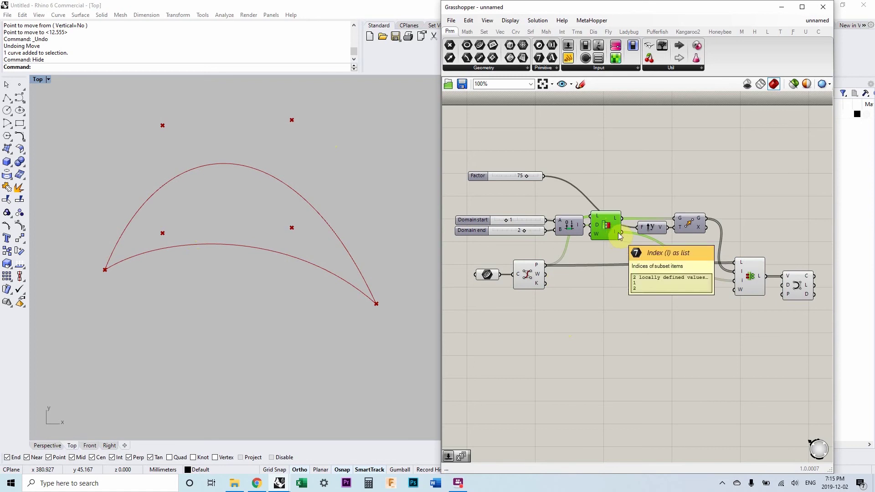
- Wire Sub List's I output into Replace Items' I input, then select the whole definition
{"action": "left_click_drag", "start_coordinate": [618, 232], "coordinate": [742, 280]}
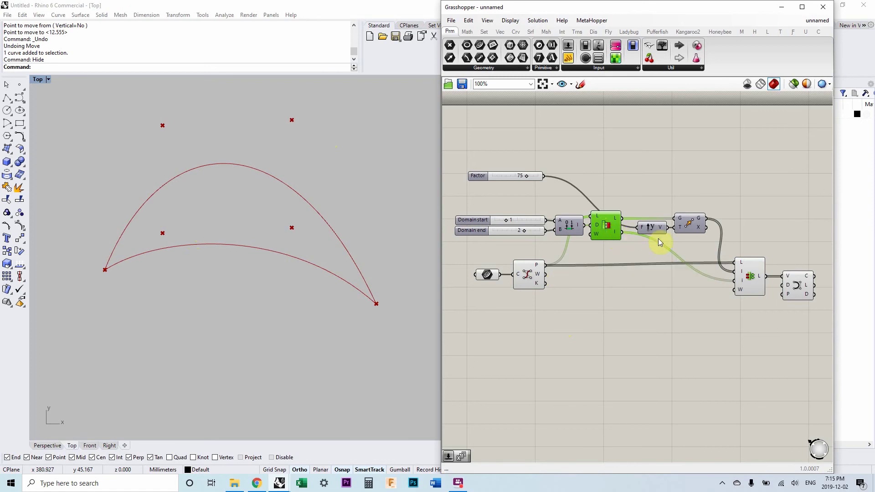
{"action": "left_click", "coordinate": [750, 277]}
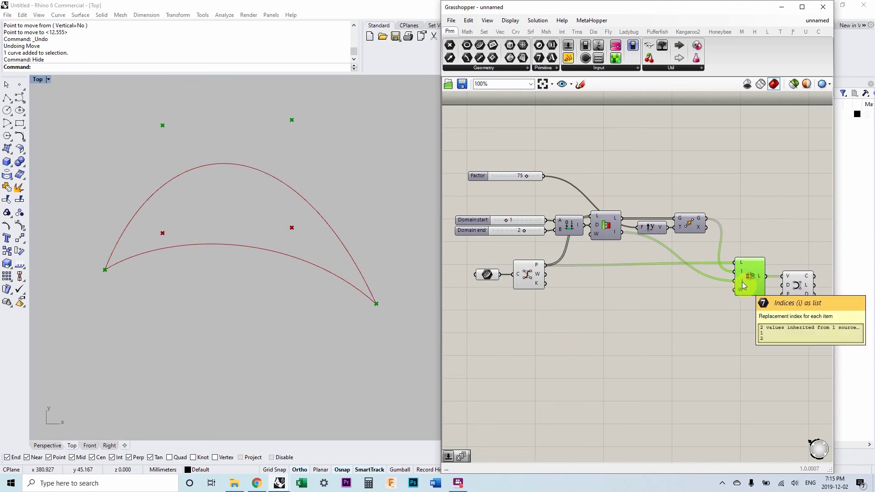
{"action": "left_click", "coordinate": [658, 279]}
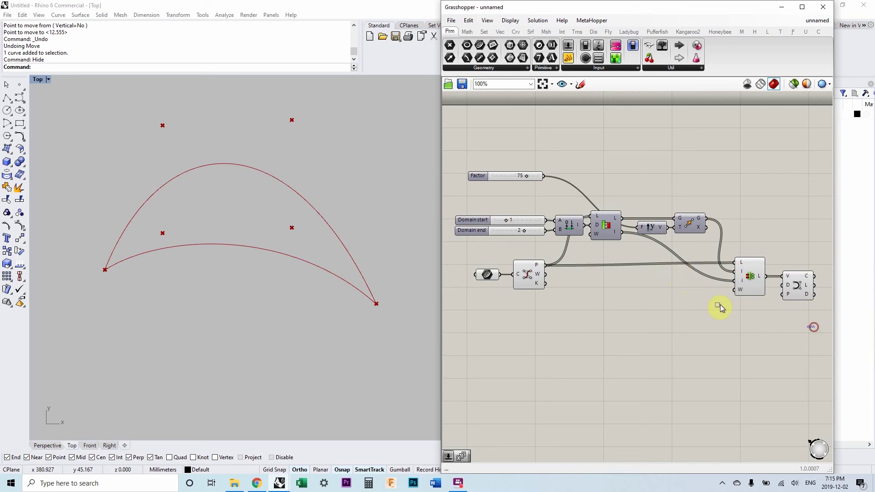
{"action": "left_click_drag", "start_coordinate": [814, 331], "coordinate": [468, 185]}
- Turn preview off for the whole selected definition
{"action": "right_click", "coordinate": [579, 176]}
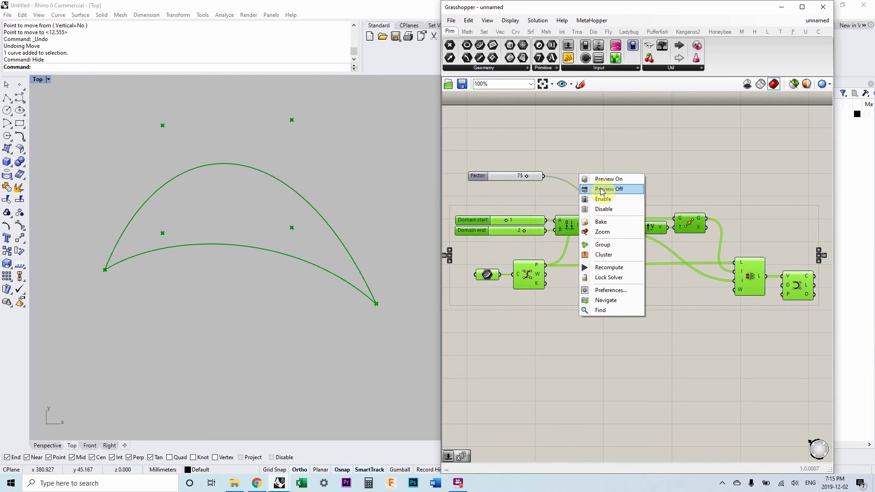
{"action": "left_click", "coordinate": [602, 189]}
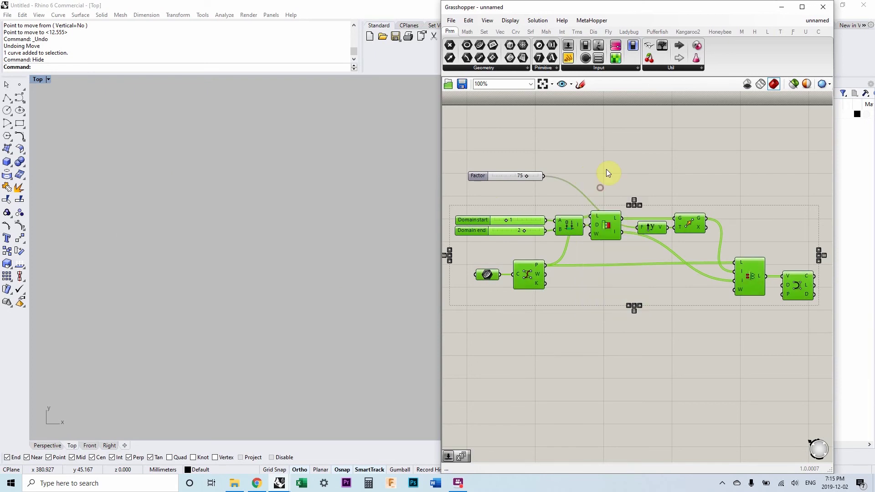
{"action": "left_click", "coordinate": [606, 169]}
{"action": "scroll", "coordinate": [281, 247], "scroll_direction": "down", "scroll_amount": 5}
- Move four control points on the wavy curve's right half upward
{"action": "right_click_drag", "start_coordinate": [276, 395], "coordinate": [276, 304]}
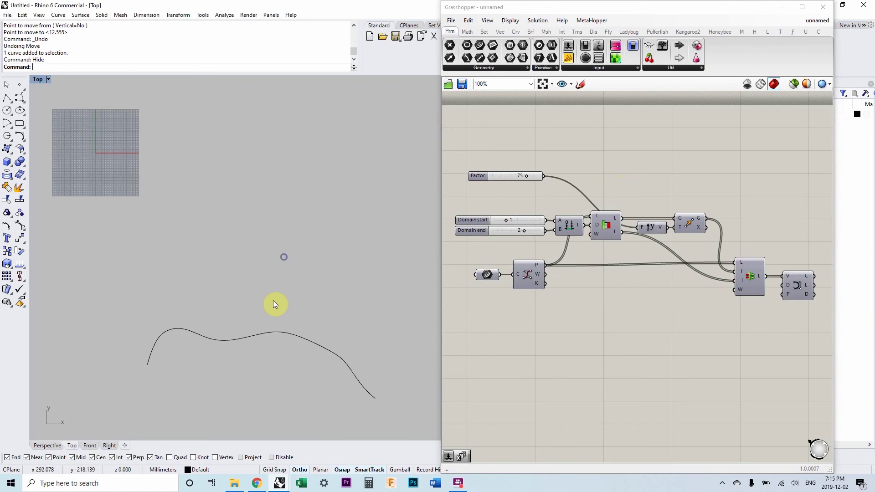
{"action": "scroll", "coordinate": [269, 257], "scroll_direction": "up", "scroll_amount": 3}
{"action": "scroll", "coordinate": [258, 234], "scroll_direction": "up", "scroll_amount": 2}
{"action": "left_click", "coordinate": [257, 234]}
{"action": "right_click_drag", "start_coordinate": [243, 263], "coordinate": [251, 253]}
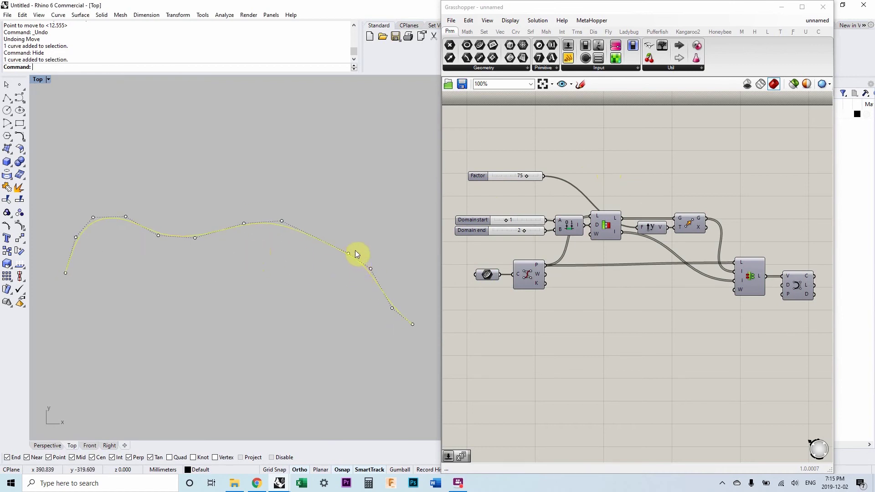
{"action": "left_click_drag", "start_coordinate": [392, 286], "coordinate": [262, 209]}
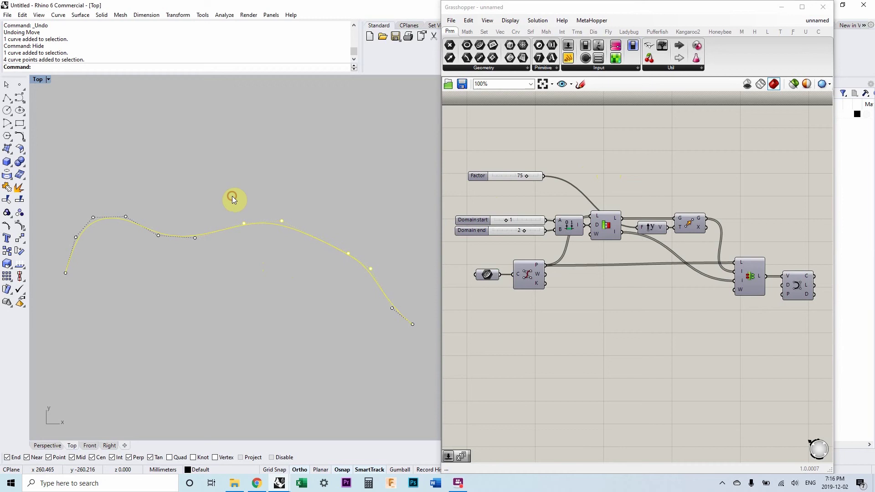
{"action": "type", "text": "move"}
{"action": "key", "text": "Return"}
{"action": "left_click", "coordinate": [324, 211]}
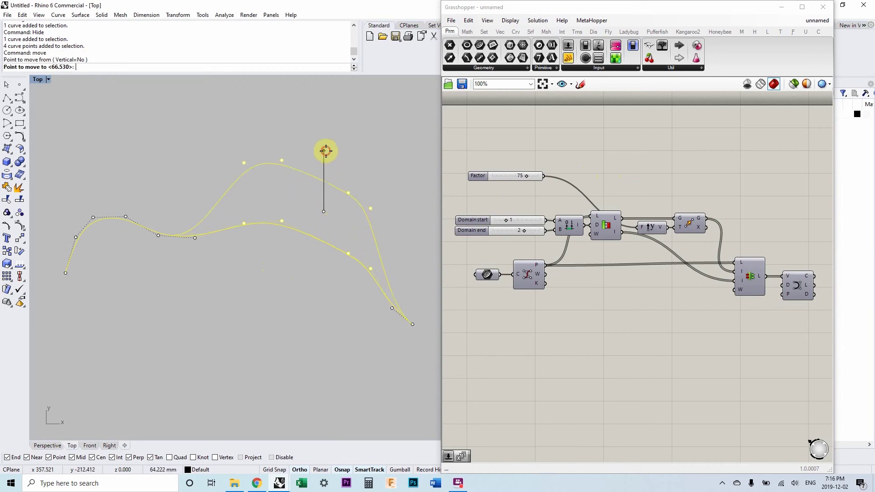
{"action": "left_click", "coordinate": [326, 150]}
- Move two more control points near the top higher
{"action": "left_click", "coordinate": [281, 162]}
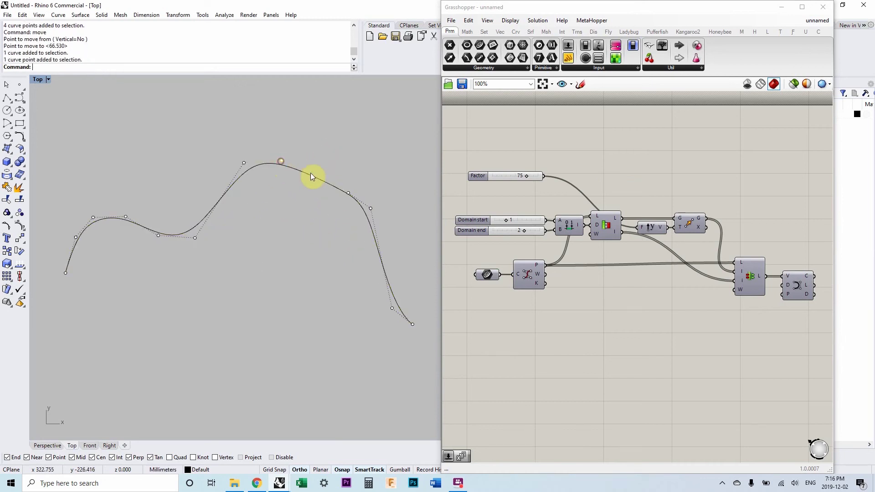
{"action": "left_click", "coordinate": [348, 193], "text": "shift"}
{"action": "key", "text": "Return"}
{"action": "left_click", "coordinate": [361, 169]}
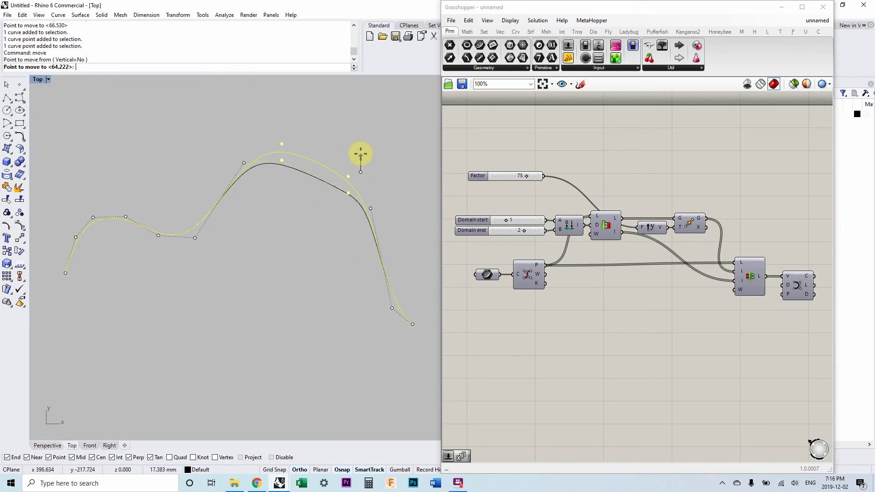
{"action": "left_click", "coordinate": [362, 145]}
{"action": "key", "text": "Escape"}
- Undo both trial control point moves
{"action": "left_click", "coordinate": [347, 177]}
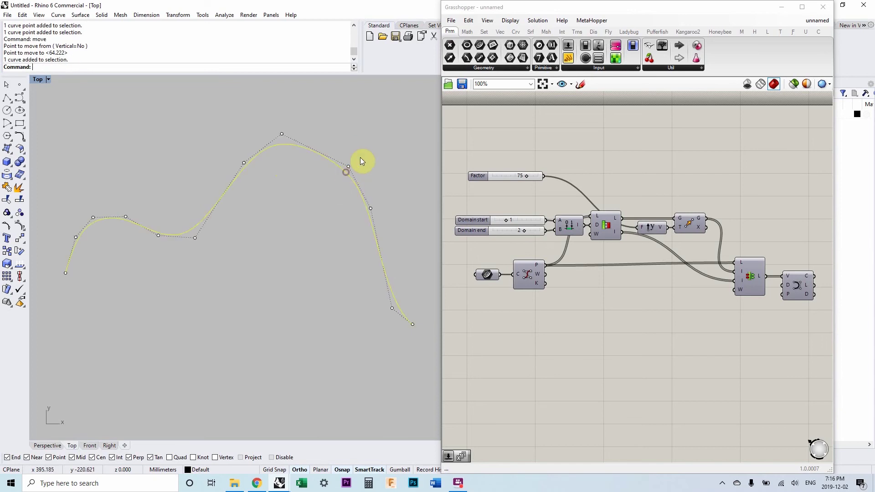
{"action": "key", "text": "Escape"}
{"action": "key", "text": "ctrl+z"}
{"action": "key", "text": "ctrl+z"}
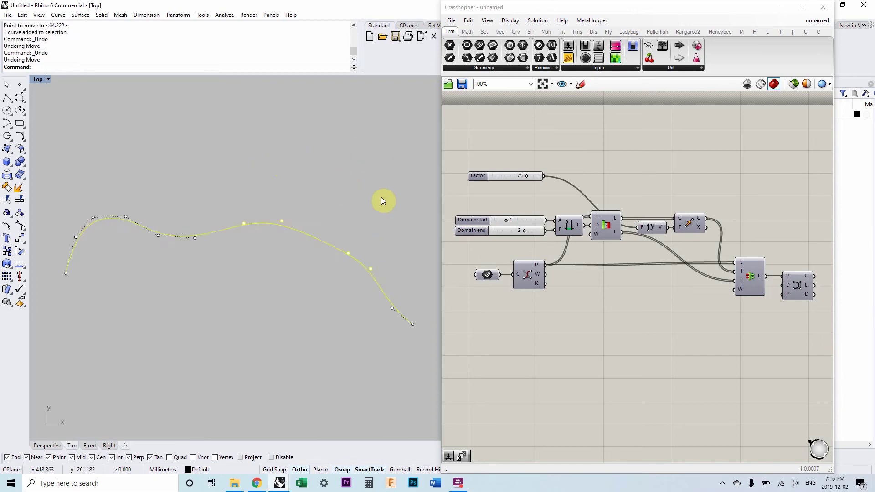
{"action": "key", "text": "Escape"}
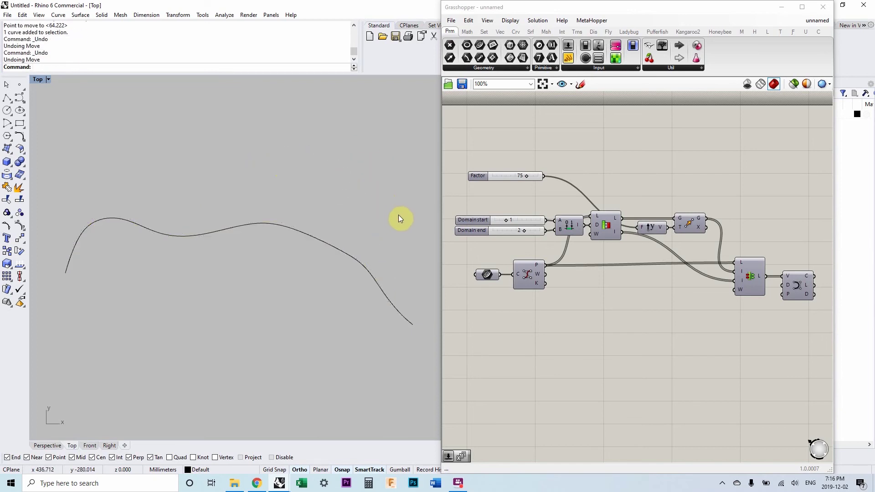
- Hide the wavy curve in the Rhino viewport
{"action": "left_click", "coordinate": [486, 276]}
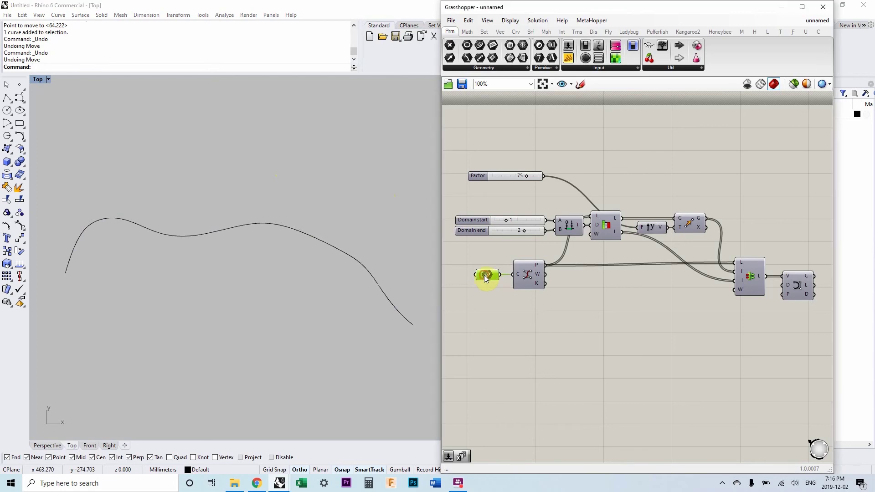
{"action": "right_click", "coordinate": [503, 297]}
{"action": "key", "text": "Escape"}
{"action": "left_click", "coordinate": [371, 271]}
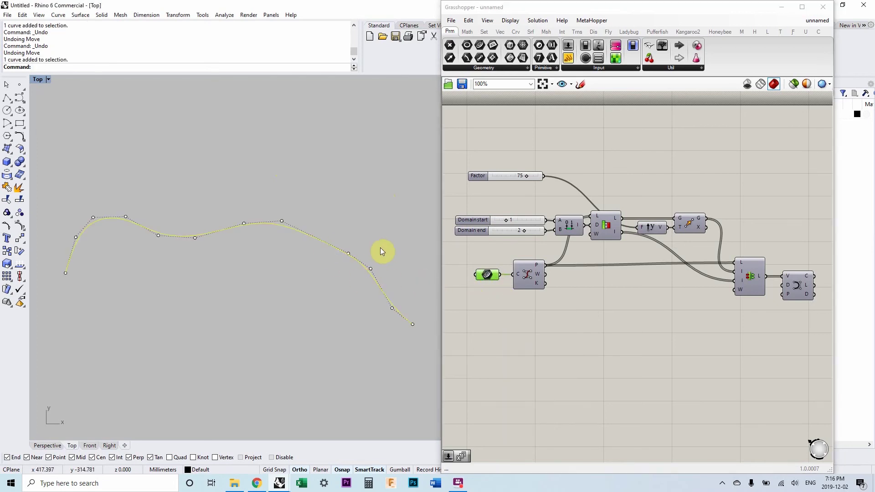
{"action": "type", "text": "Hide"}
{"action": "key", "text": "Return"}
- Turn on preview for the graph-mapper Curve parameter and its Control Points component
{"action": "left_click", "coordinate": [498, 310]}
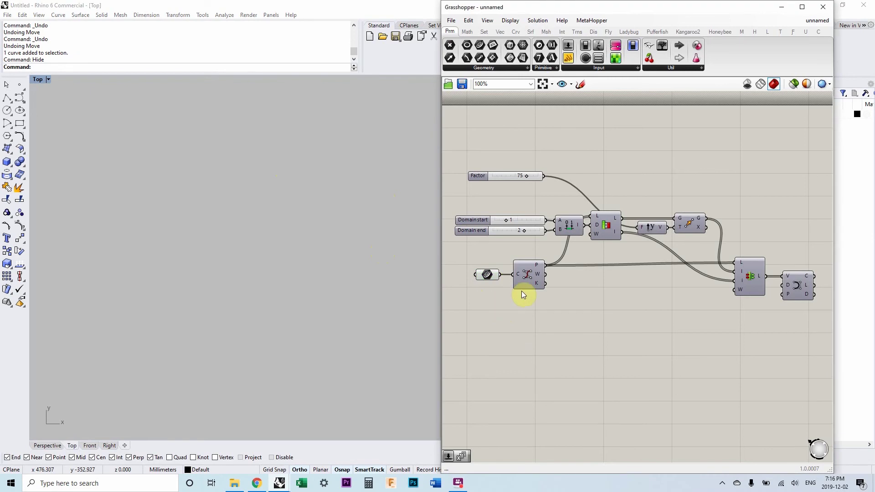
{"action": "scroll", "coordinate": [565, 299], "scroll_direction": "down", "scroll_amount": 2}
{"action": "scroll", "coordinate": [537, 313], "scroll_direction": "down", "scroll_amount": 2}
{"action": "scroll", "coordinate": [528, 336], "scroll_direction": "down", "scroll_amount": 3}
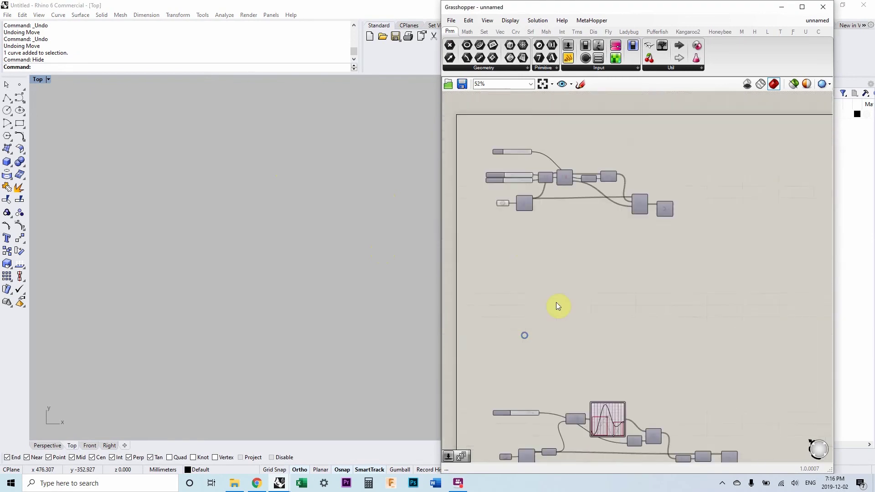
{"action": "scroll", "coordinate": [488, 350], "scroll_direction": "up", "scroll_amount": 2}
{"action": "scroll", "coordinate": [486, 316], "scroll_direction": "up", "scroll_amount": 3}
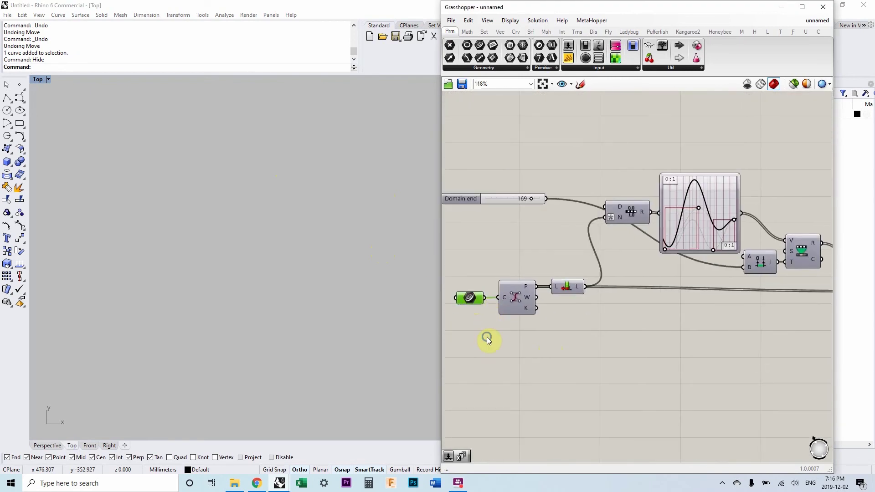
{"action": "right_click", "coordinate": [487, 332]}
{"action": "left_click", "coordinate": [504, 337]}
{"action": "left_click", "coordinate": [338, 249]}
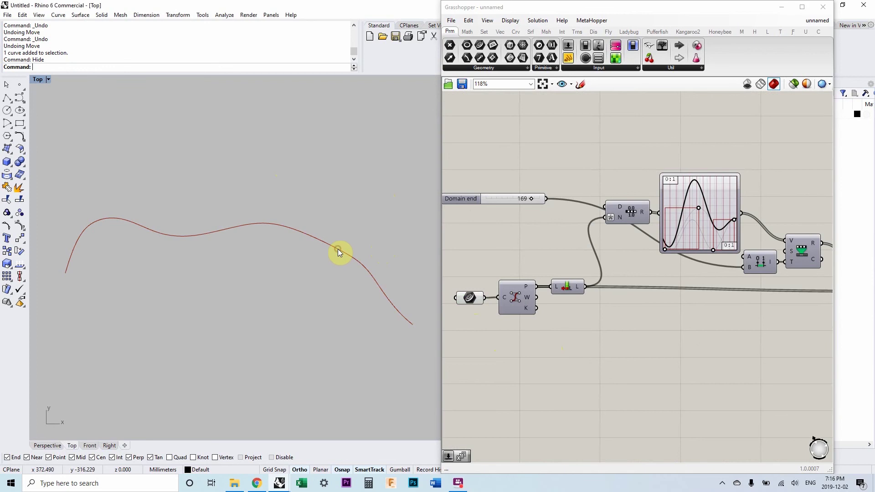
{"action": "right_click", "coordinate": [516, 312]}
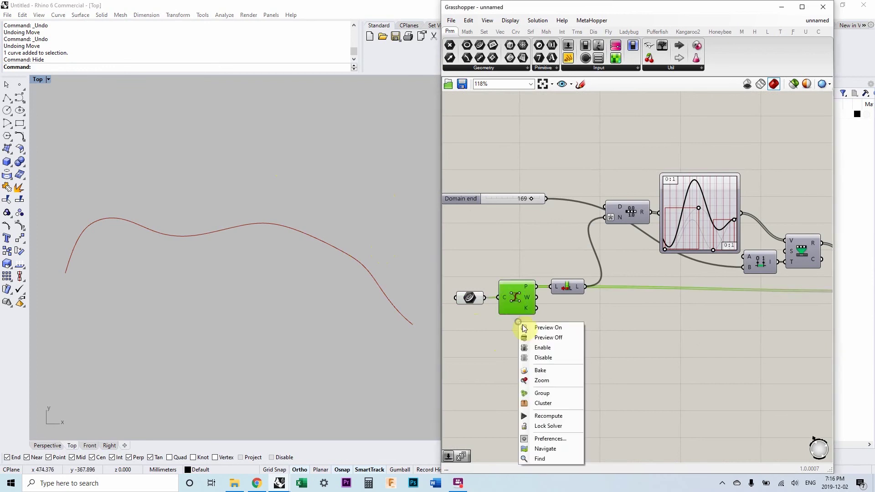
{"action": "left_click", "coordinate": [547, 326]}
{"action": "left_click", "coordinate": [555, 312]}
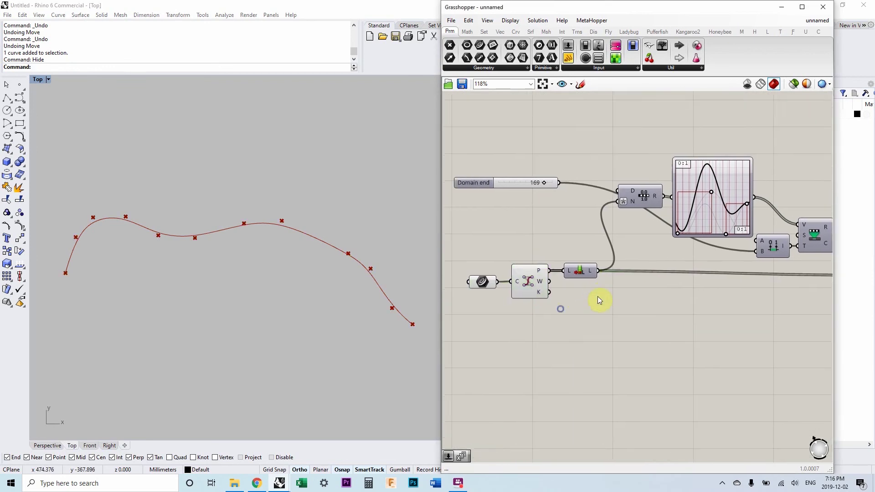
{"action": "scroll", "coordinate": [598, 296], "scroll_direction": "down", "scroll_amount": 2}
{"action": "mouse_move", "coordinate": [598, 296]}
{"action": "right_mouse_down"}
{"action": "mouse_move", "coordinate": [549, 270]}
{"action": "mouse_move", "coordinate": [611, 283]}
{"action": "right_mouse_up"}
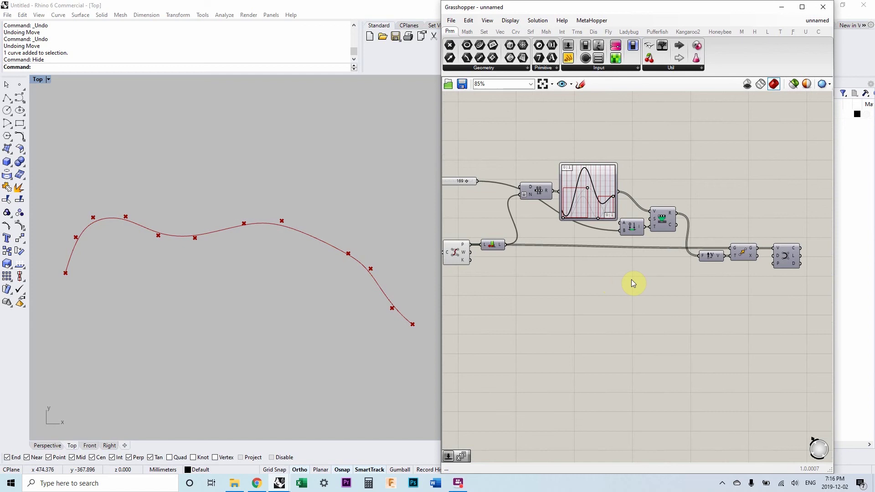
{"action": "scroll", "coordinate": [595, 190], "scroll_direction": "up", "scroll_amount": 2}
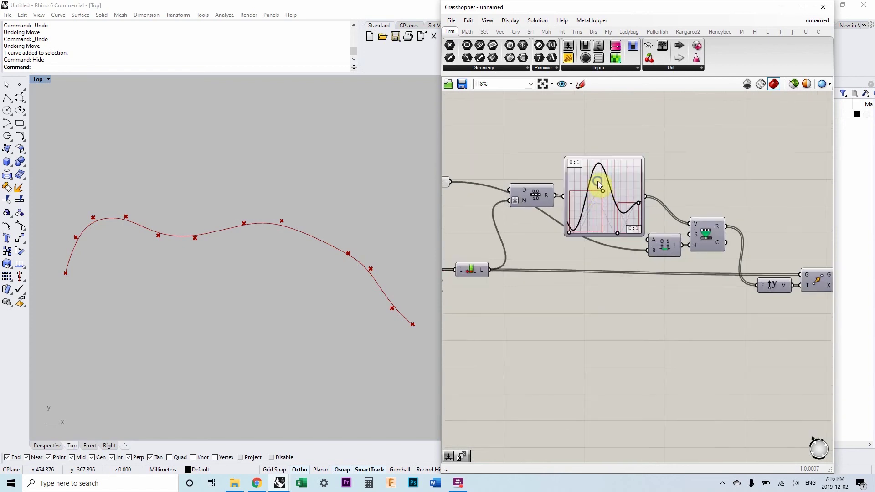
{"action": "right_click", "coordinate": [598, 182]}
{"action": "mouse_move", "coordinate": [707, 313]}
{"action": "left_click", "coordinate": [711, 326]}
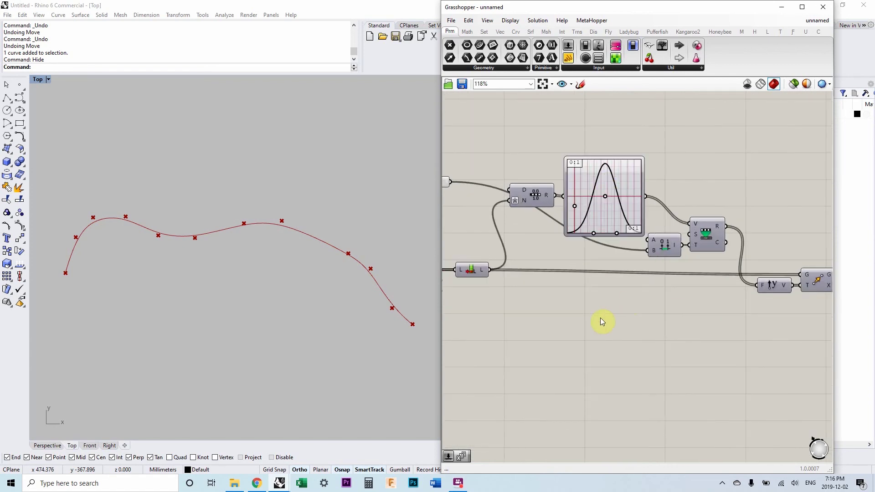
{"action": "right_click_drag", "start_coordinate": [527, 307], "coordinate": [546, 268]}
{"action": "scroll", "coordinate": [546, 268], "scroll_direction": "down", "scroll_amount": 2}
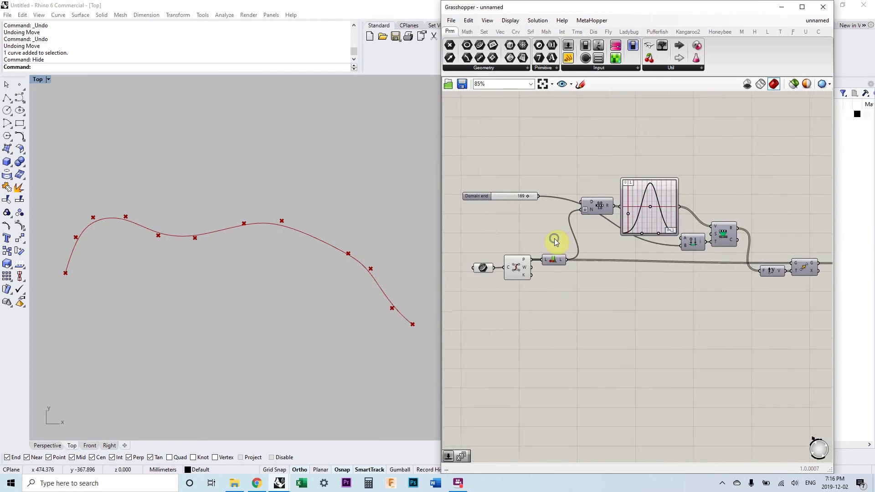
{"action": "scroll", "coordinate": [565, 221], "scroll_direction": "up", "scroll_amount": 1}
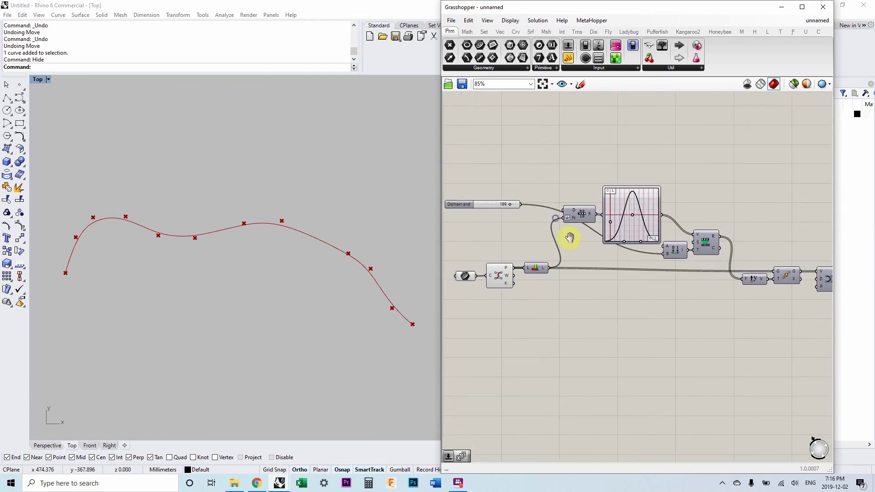
{"action": "scroll", "coordinate": [570, 238], "scroll_direction": "up", "scroll_amount": 1}
{"action": "scroll", "coordinate": [572, 243], "scroll_direction": "up", "scroll_amount": 1}
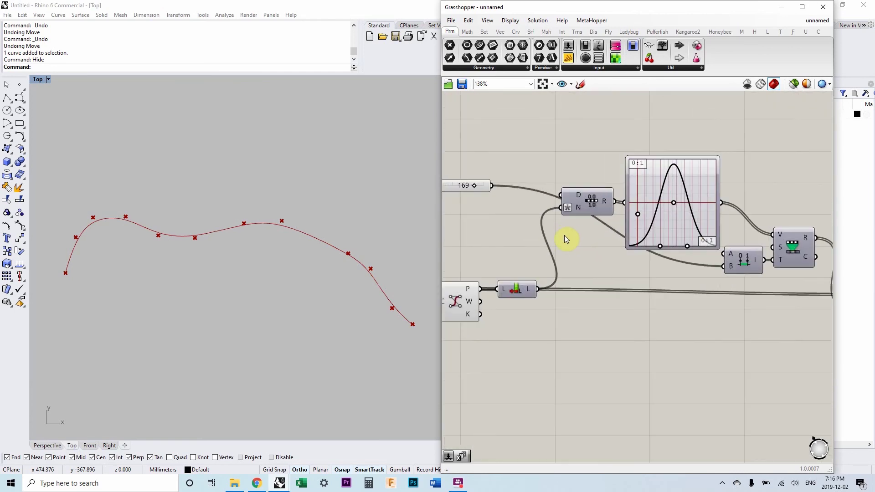
{"action": "right_click_drag", "start_coordinate": [564, 235], "coordinate": [592, 251]}
{"action": "left_click", "coordinate": [610, 212]}
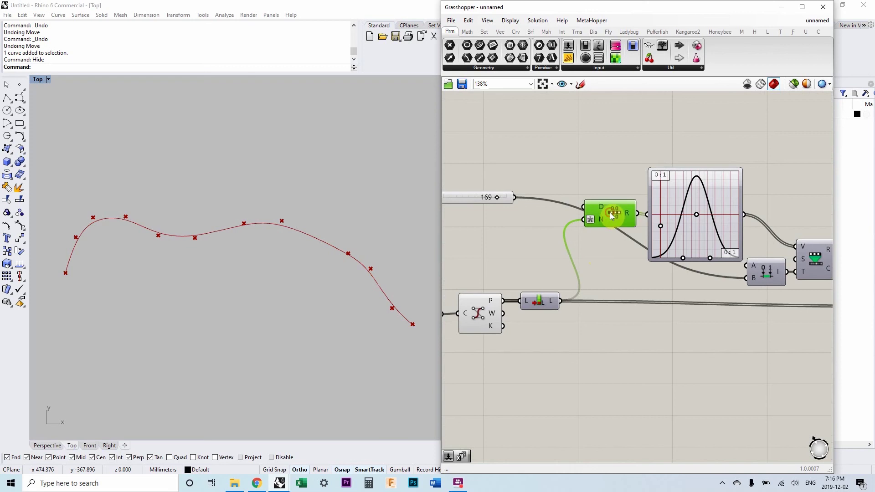
{"action": "left_click", "coordinate": [609, 257]}
{"action": "scroll", "coordinate": [609, 257], "scroll_direction": "down", "scroll_amount": 2}
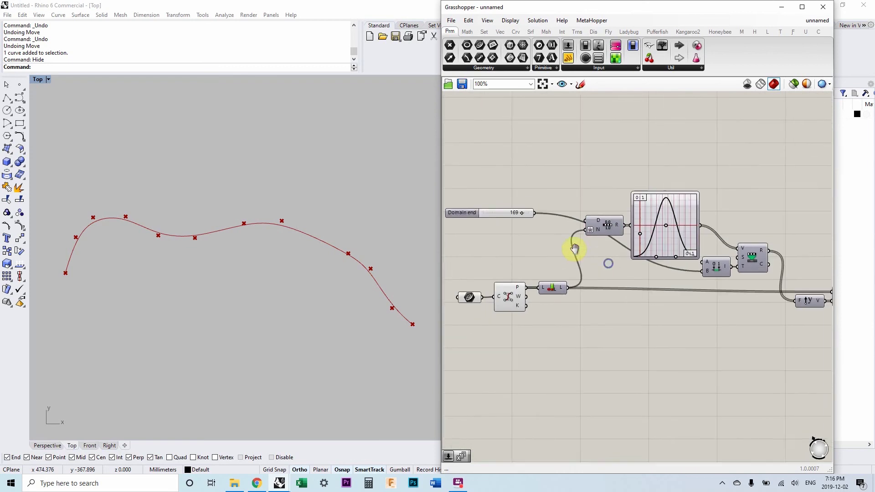
{"action": "right_click_drag", "start_coordinate": [575, 250], "coordinate": [530, 228]}
{"action": "scroll", "coordinate": [524, 209], "scroll_direction": "up", "scroll_amount": 2}
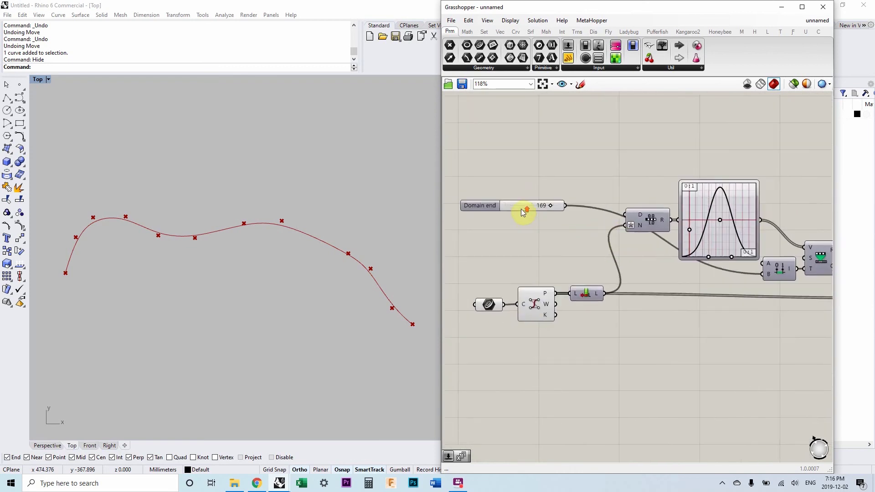
{"action": "scroll", "coordinate": [524, 210], "scroll_direction": "up", "scroll_amount": 1}
{"action": "left_click", "coordinate": [553, 205]}
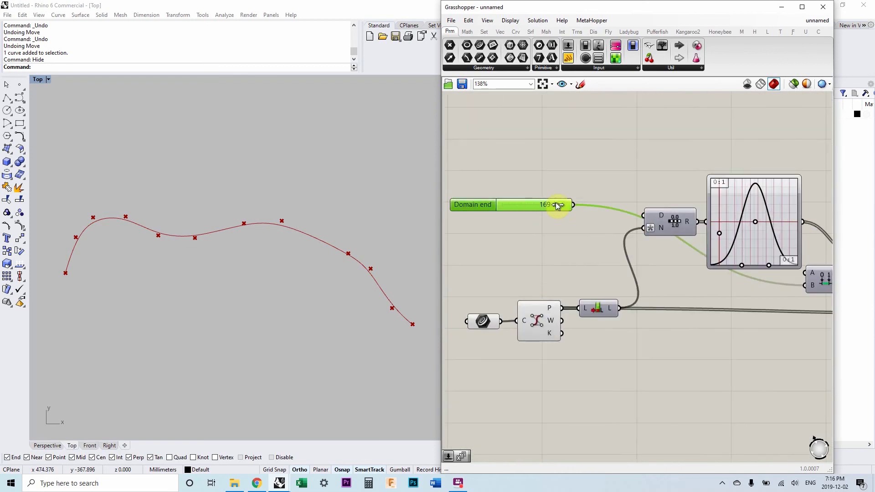
{"action": "scroll", "coordinate": [743, 272], "scroll_direction": "down", "scroll_amount": 2}
{"action": "right_click_drag", "start_coordinate": [743, 272], "coordinate": [709, 271]}
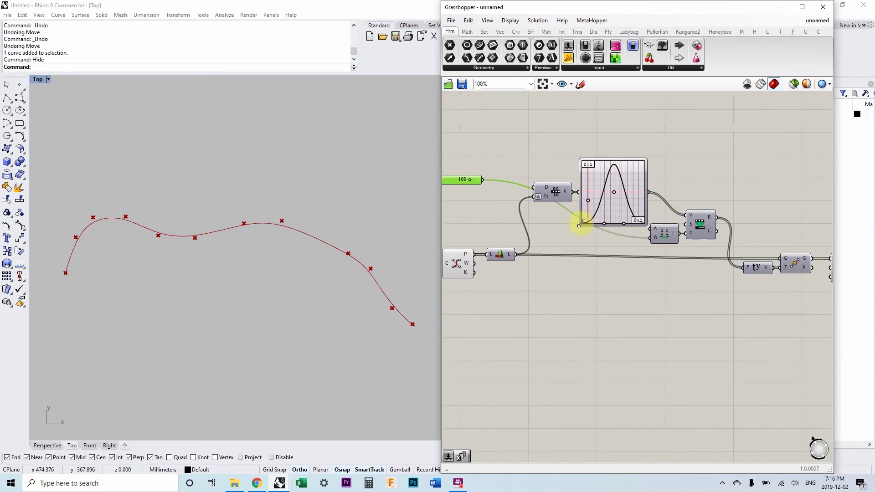
{"action": "scroll", "coordinate": [595, 221], "scroll_direction": "up", "scroll_amount": 2}
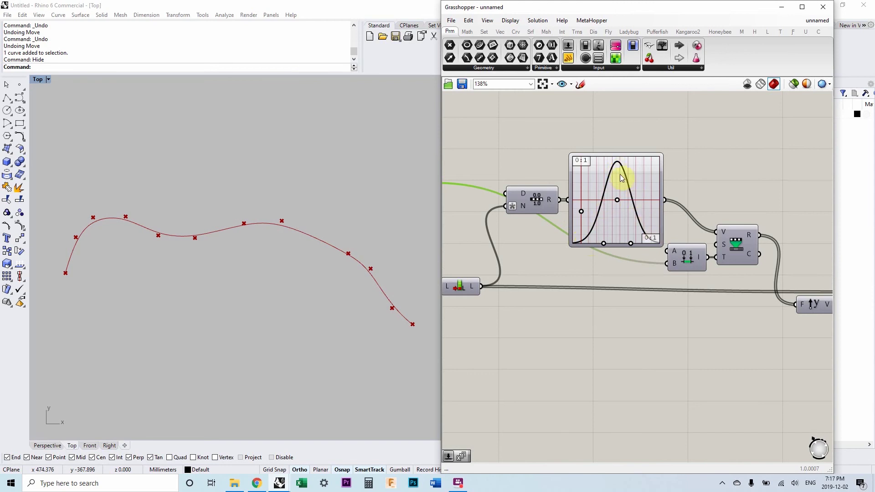
{"action": "scroll", "coordinate": [675, 273], "scroll_direction": "down", "scroll_amount": 2}
{"action": "right_click_drag", "start_coordinate": [780, 268], "coordinate": [715, 253]}
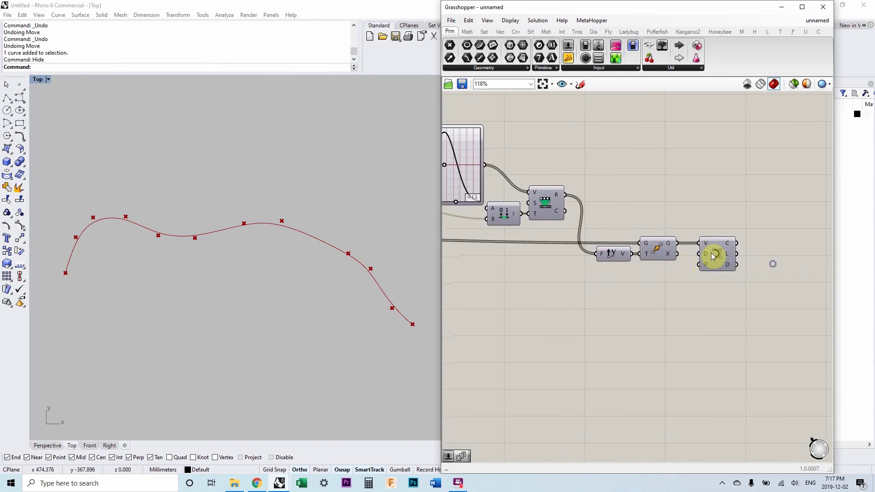
- Preview the final Curve component and set the Domain end slider to 150
{"action": "left_click", "coordinate": [717, 254]}
{"action": "key", "text": "ctrl+q"}
{"action": "left_click", "coordinate": [658, 245]}
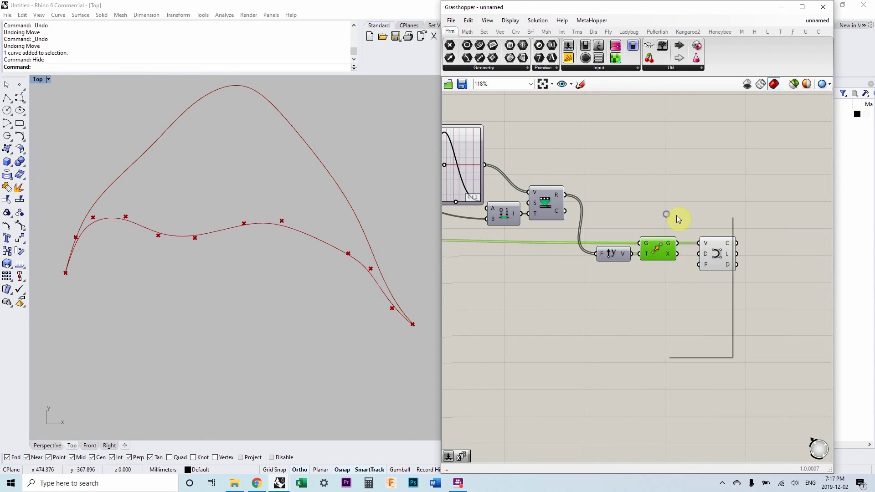
{"action": "right_click_drag", "start_coordinate": [621, 253], "coordinate": [569, 243]}
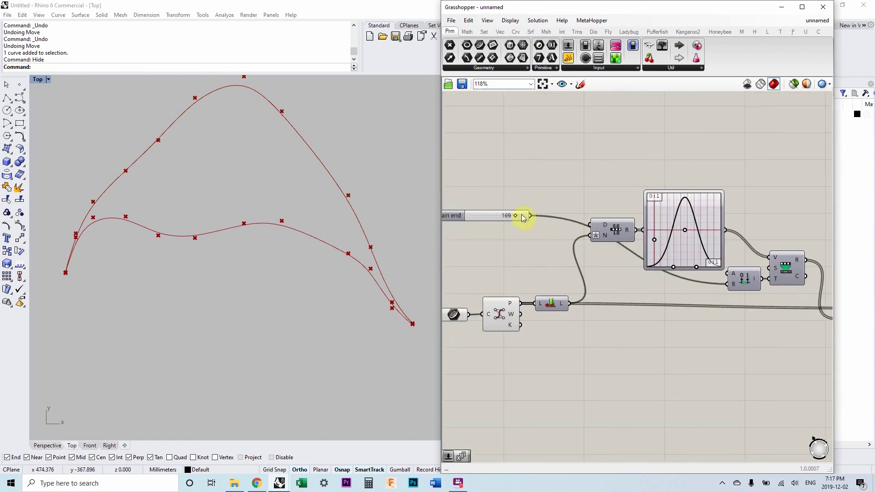
{"action": "left_click_drag", "start_coordinate": [524, 215], "coordinate": [481, 219]}
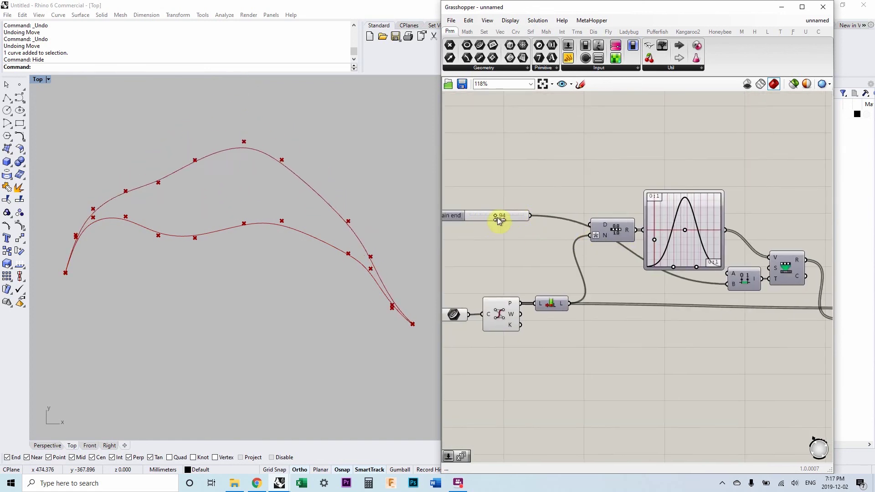
{"action": "left_click_drag", "start_coordinate": [480, 218], "coordinate": [371, 273]}
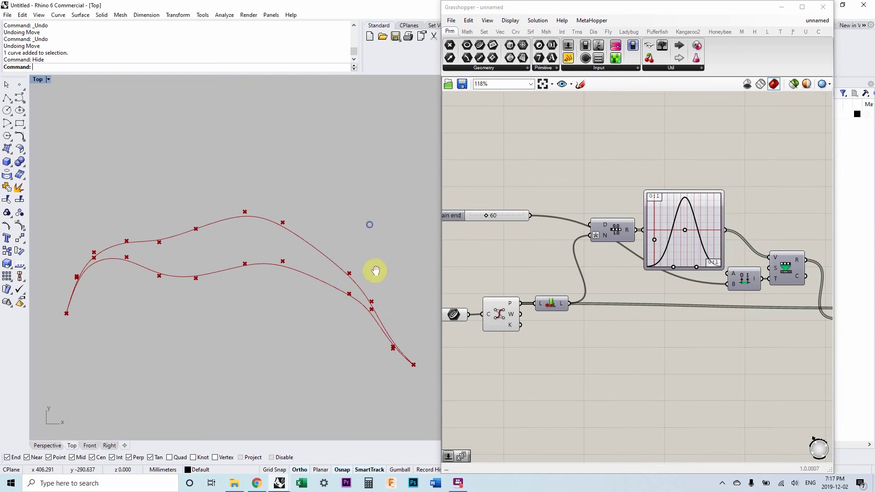
{"action": "mouse_move", "coordinate": [486, 216]}
{"action": "left_mouse_down"}
{"action": "mouse_move", "coordinate": [527, 221]}
{"action": "mouse_move", "coordinate": [495, 228]}
{"action": "mouse_move", "coordinate": [524, 221]}
{"action": "mouse_move", "coordinate": [512, 219]}
{"action": "left_mouse_up"}
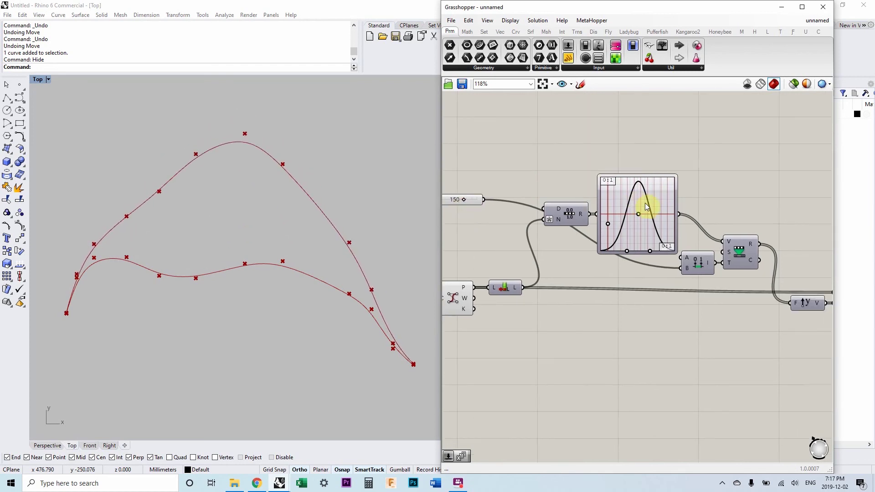
- Switch the Graph Mapper to a wavier graph type and retune Domain end to about 143
{"action": "right_click", "coordinate": [638, 201]}
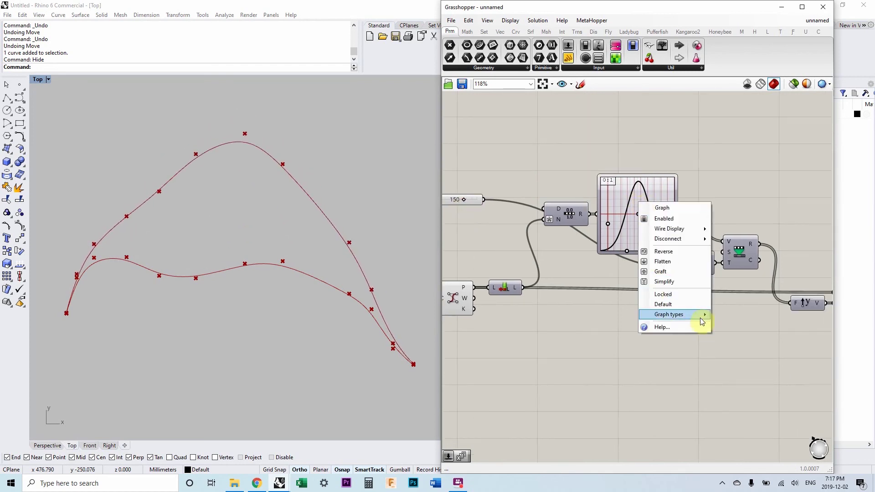
{"action": "left_click", "coordinate": [743, 415]}
{"action": "right_click_drag", "start_coordinate": [599, 319], "coordinate": [633, 327]}
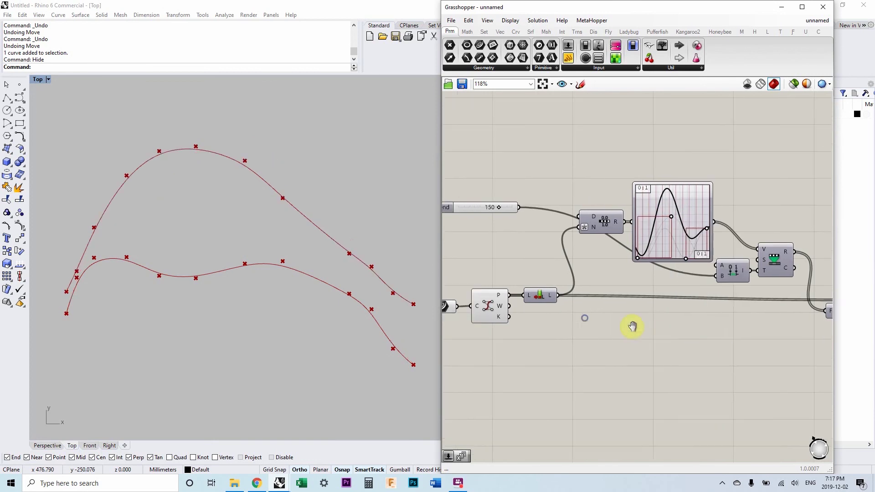
{"action": "right_click_drag", "start_coordinate": [509, 221], "coordinate": [534, 211]}
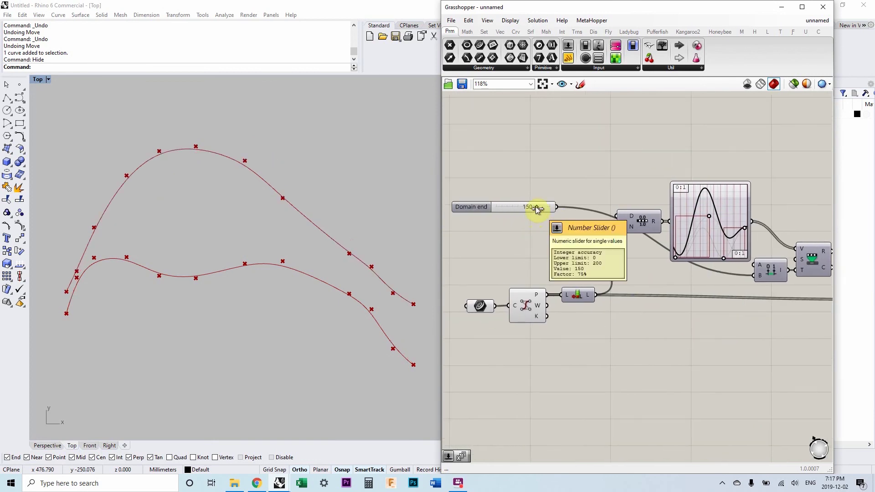
{"action": "mouse_move", "coordinate": [537, 209]}
{"action": "left_mouse_down"}
{"action": "mouse_move", "coordinate": [556, 206]}
{"action": "mouse_move", "coordinate": [512, 219]}
{"action": "mouse_move", "coordinate": [535, 213]}
{"action": "left_mouse_up"}
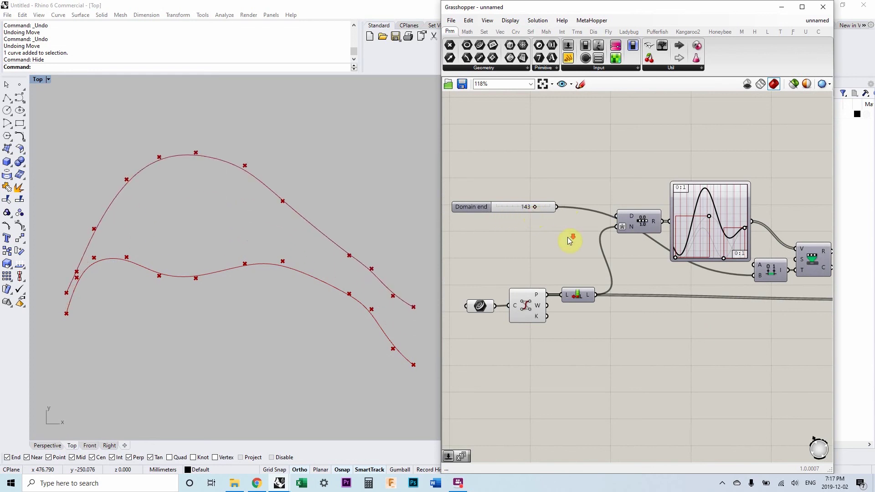
{"action": "scroll", "coordinate": [568, 249], "scroll_direction": "down", "scroll_amount": 2}
{"action": "scroll", "coordinate": [668, 293], "scroll_direction": "down", "scroll_amount": 1}
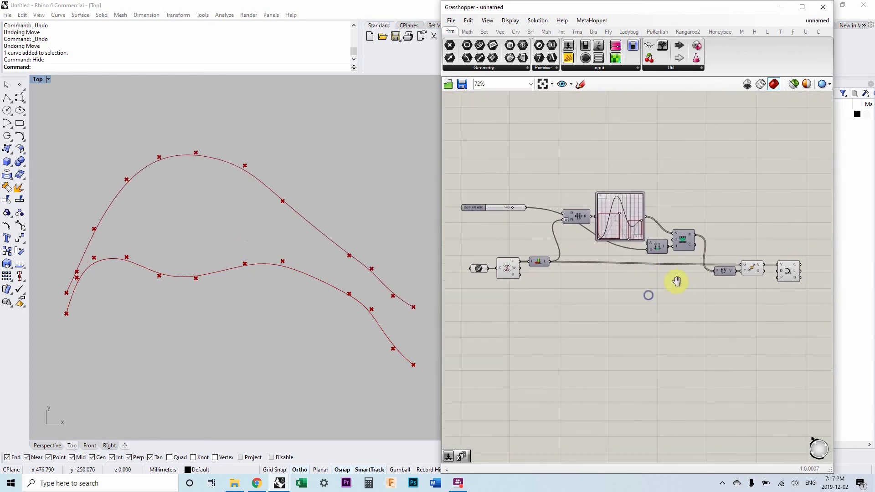
{"action": "scroll", "coordinate": [622, 230], "scroll_direction": "down", "scroll_amount": 1}
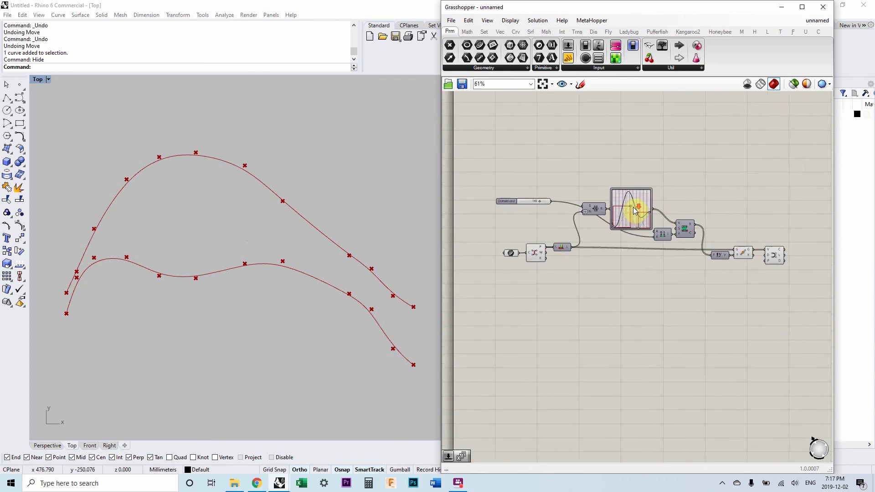
- Box-select the lower component group and open its context menu
{"action": "right_click_drag", "start_coordinate": [619, 232], "coordinate": [612, 410]}
{"action": "scroll", "coordinate": [556, 167], "scroll_direction": "up", "scroll_amount": 2}
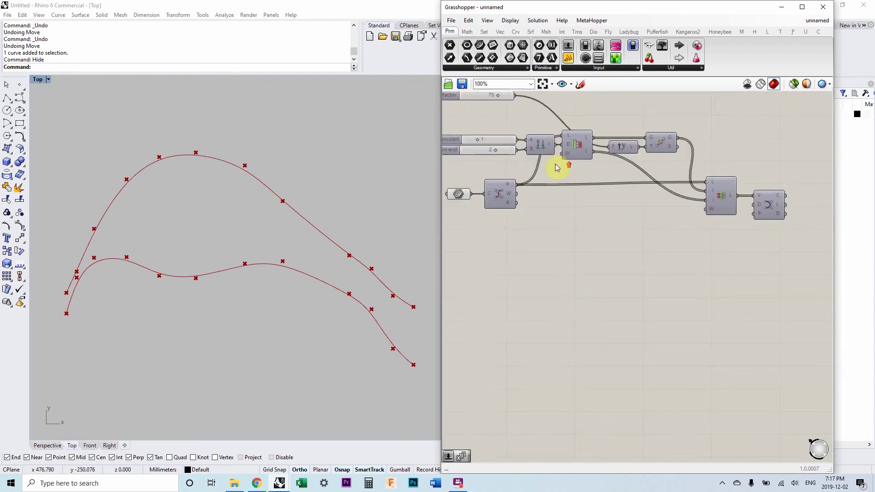
{"action": "scroll", "coordinate": [629, 274], "scroll_direction": "down", "scroll_amount": 1}
{"action": "right_click_drag", "start_coordinate": [629, 273], "coordinate": [632, 215]}
{"action": "left_click_drag", "start_coordinate": [760, 328], "coordinate": [477, 193]}
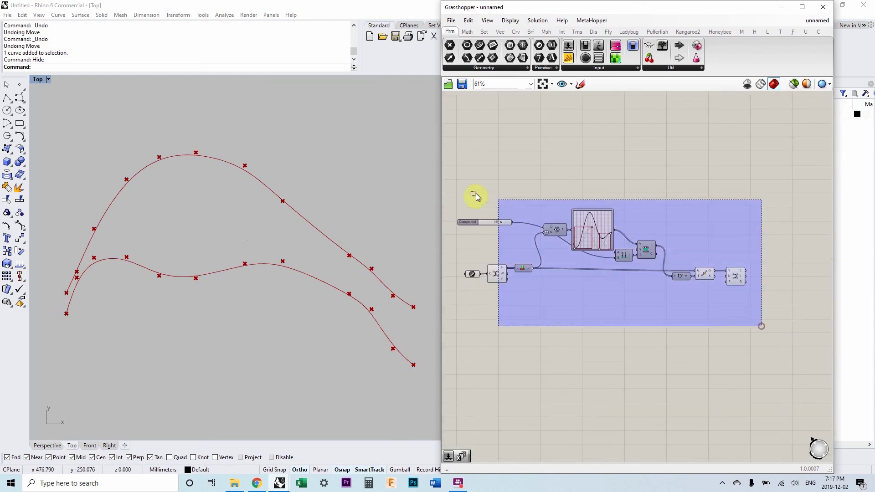
{"action": "right_click", "coordinate": [481, 180]}
- Hide the group's curves, then preview the original curve and its control points
{"action": "left_click", "coordinate": [497, 191]}
{"action": "left_click", "coordinate": [543, 290]}
{"action": "scroll", "coordinate": [542, 288], "scroll_direction": "down", "scroll_amount": 1}
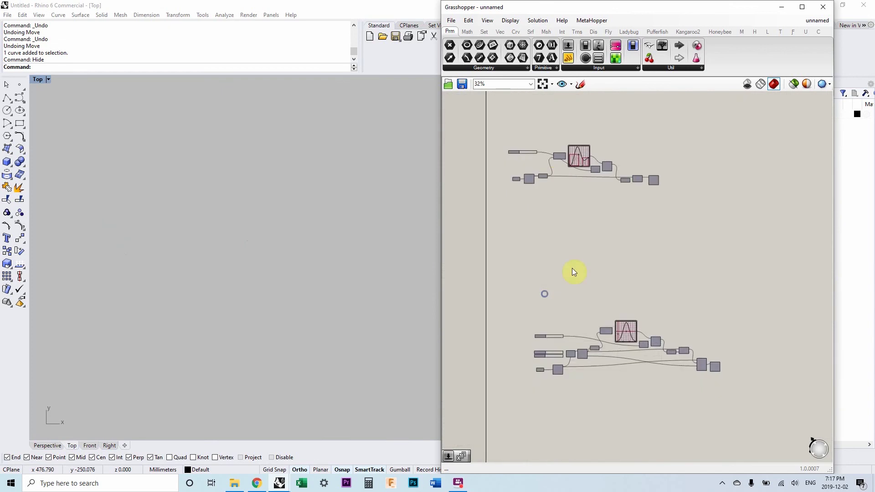
{"action": "scroll", "coordinate": [572, 268], "scroll_direction": "up", "scroll_amount": 1}
{"action": "scroll", "coordinate": [483, 292], "scroll_direction": "up", "scroll_amount": 1}
{"action": "left_click", "coordinate": [480, 298]}
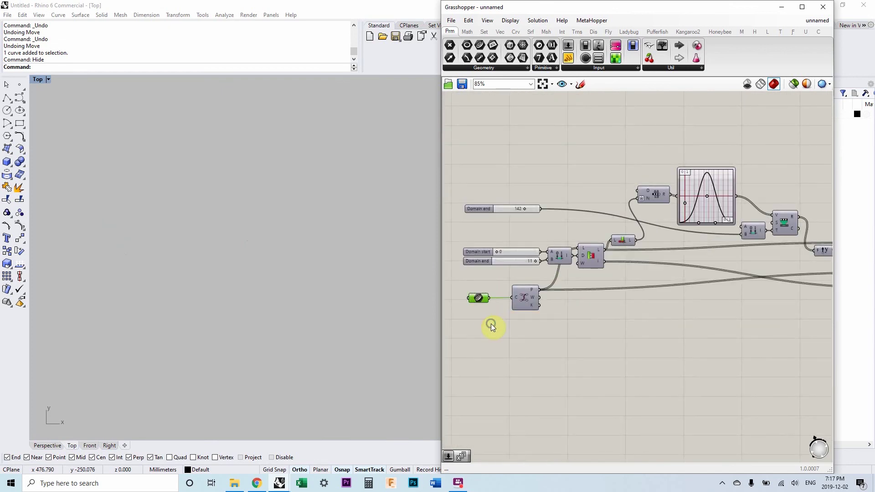
{"action": "right_click", "coordinate": [493, 324]}
{"action": "left_click", "coordinate": [508, 326]}
{"action": "left_click", "coordinate": [520, 299]}
{"action": "right_click", "coordinate": [593, 322]}
{"action": "left_click", "coordinate": [616, 328]}
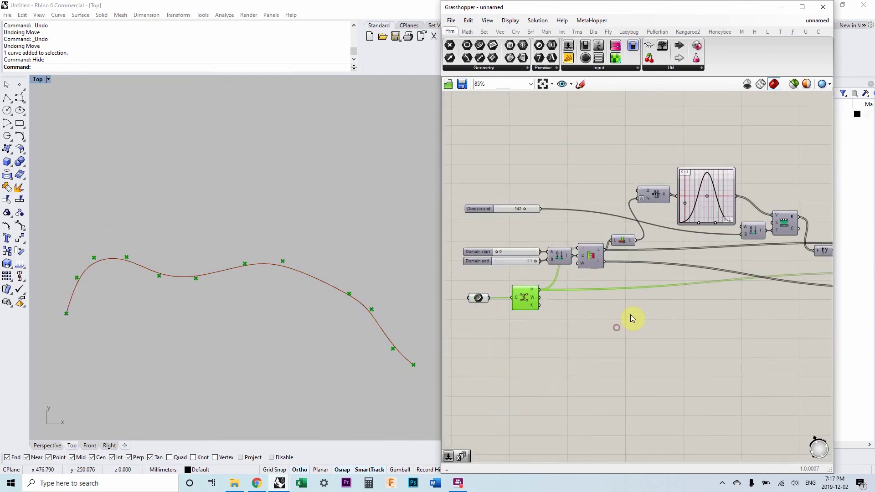
{"action": "left_click", "coordinate": [630, 315]}
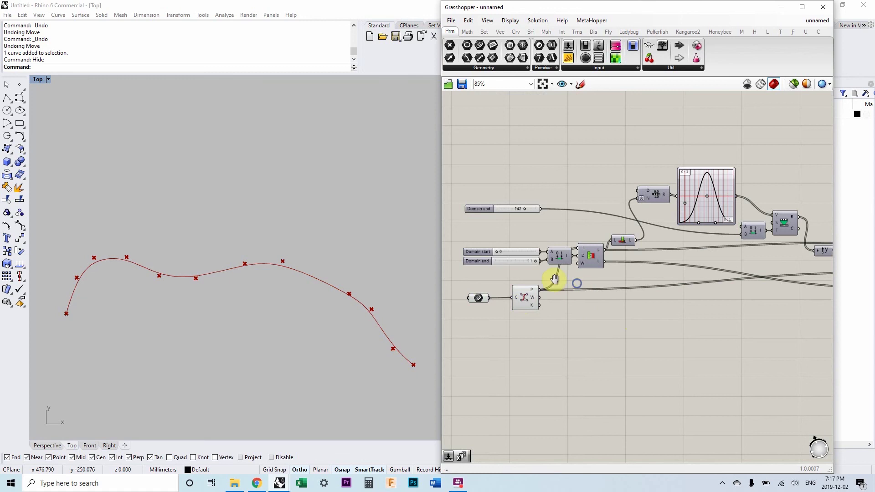
{"action": "scroll", "coordinate": [553, 279], "scroll_direction": "down", "scroll_amount": 1}
{"action": "scroll", "coordinate": [561, 253], "scroll_direction": "up", "scroll_amount": 1}
{"action": "scroll", "coordinate": [605, 199], "scroll_direction": "up", "scroll_amount": 1}
{"action": "scroll", "coordinate": [605, 199], "scroll_direction": "up", "scroll_amount": 1}
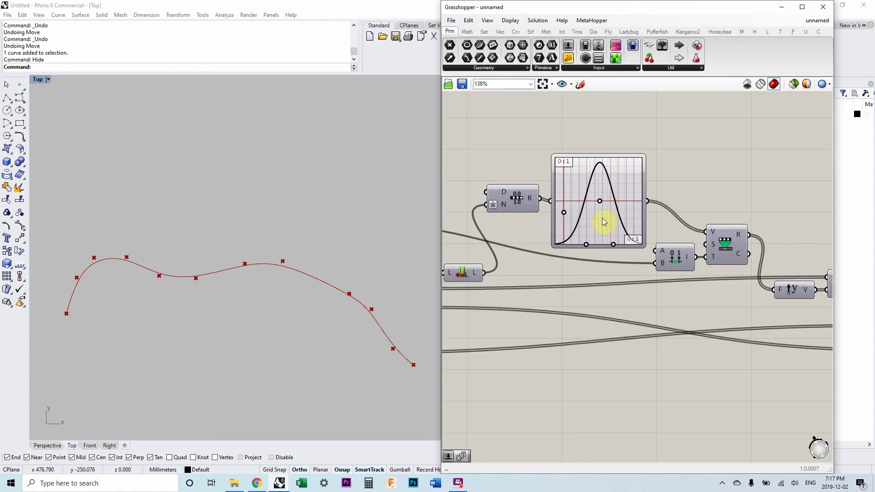
{"action": "scroll", "coordinate": [612, 240], "scroll_direction": "down", "scroll_amount": 2}
- Preview the reshaped curve's control points and pan to the Domain sliders and Sub List
{"action": "right_click_drag", "start_coordinate": [658, 256], "coordinate": [579, 226]}
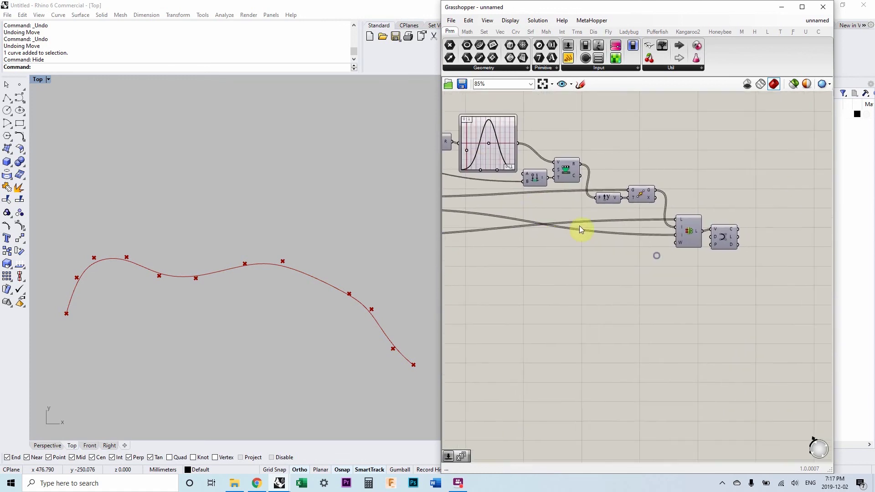
{"action": "left_click", "coordinate": [720, 232]}
{"action": "right_click", "coordinate": [717, 198]}
{"action": "left_click", "coordinate": [734, 217]}
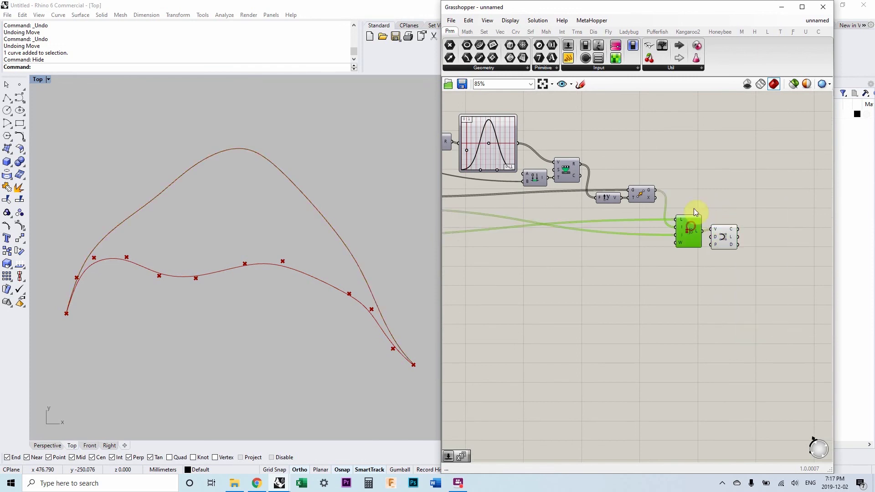
{"action": "right_click", "coordinate": [694, 197]}
{"action": "left_click", "coordinate": [705, 200]}
{"action": "scroll", "coordinate": [630, 235], "scroll_direction": "down", "scroll_amount": 2}
{"action": "scroll", "coordinate": [766, 224], "scroll_direction": "up", "scroll_amount": 2}
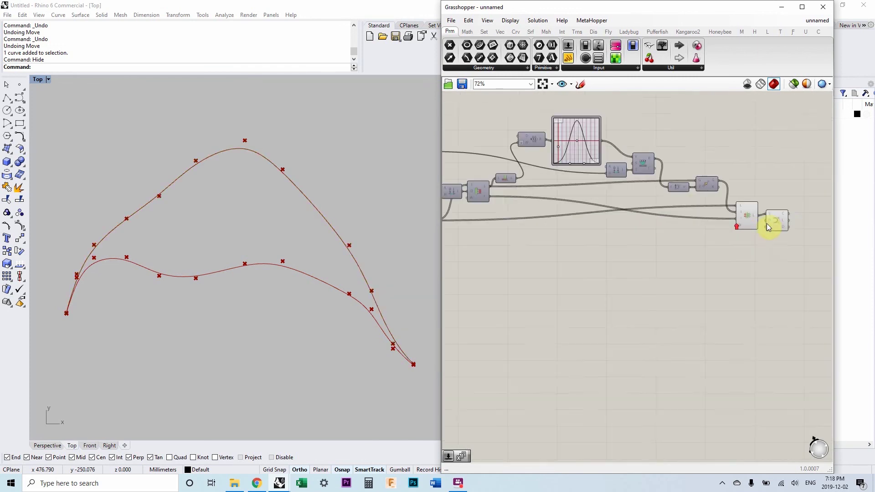
{"action": "left_click", "coordinate": [766, 224]}
{"action": "scroll", "coordinate": [640, 268], "scroll_direction": "down", "scroll_amount": 2}
{"action": "scroll", "coordinate": [578, 204], "scroll_direction": "up", "scroll_amount": 3}
{"action": "scroll", "coordinate": [556, 195], "scroll_direction": "up", "scroll_amount": 2}
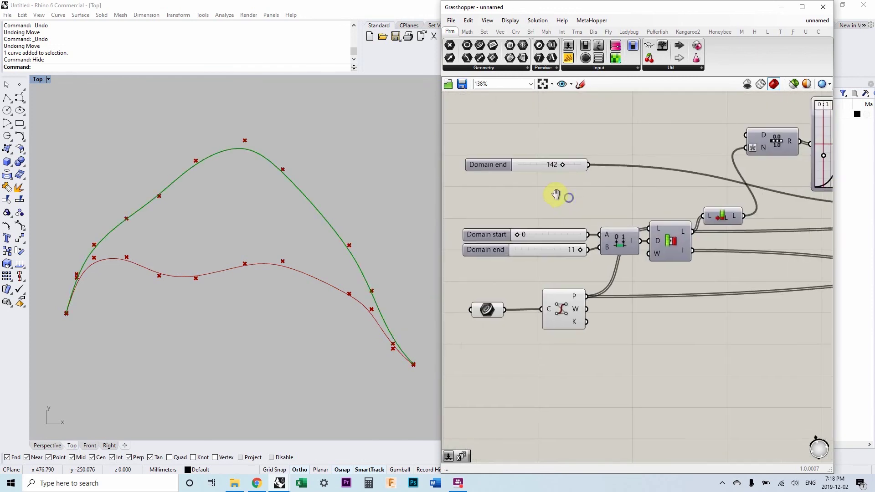
{"action": "right_click_drag", "start_coordinate": [556, 194], "coordinate": [548, 193]}
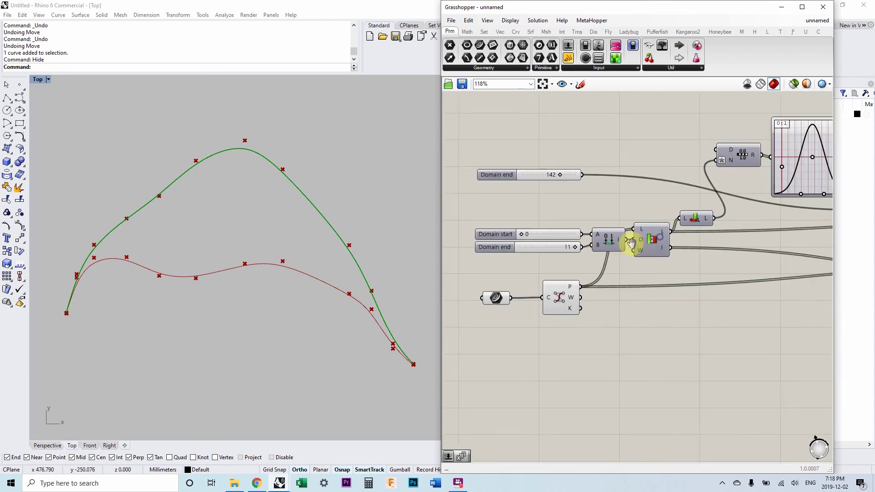
{"action": "right_click_drag", "start_coordinate": [652, 240], "coordinate": [632, 248]}
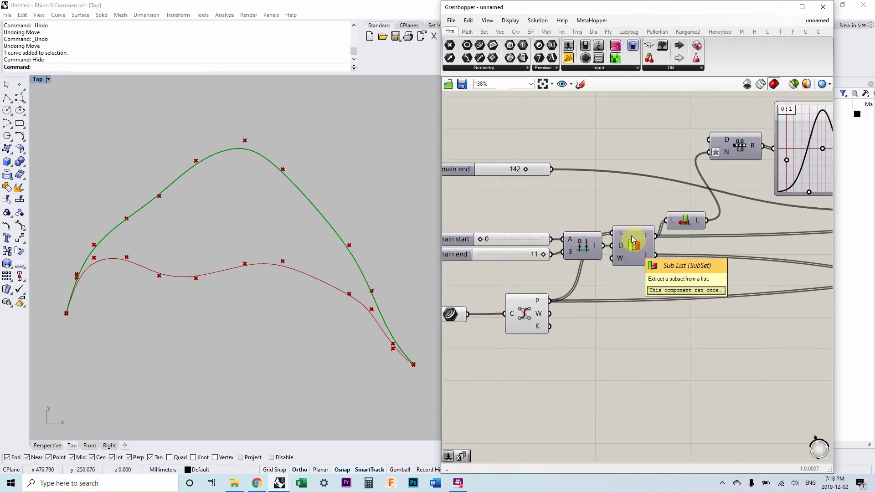
{"action": "scroll", "coordinate": [610, 216], "scroll_direction": "down", "scroll_amount": 2}
{"action": "scroll", "coordinate": [576, 195], "scroll_direction": "up", "scroll_amount": 1}
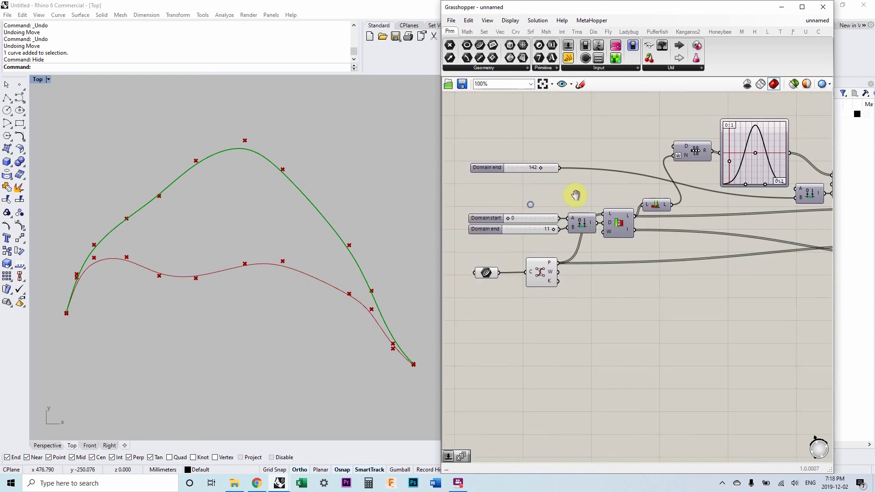
{"action": "scroll", "coordinate": [577, 195], "scroll_direction": "up", "scroll_amount": 1}
- Set Domain start to 4, Domain end to 9, and top Domain end to 122
{"action": "left_click", "coordinate": [534, 166]}
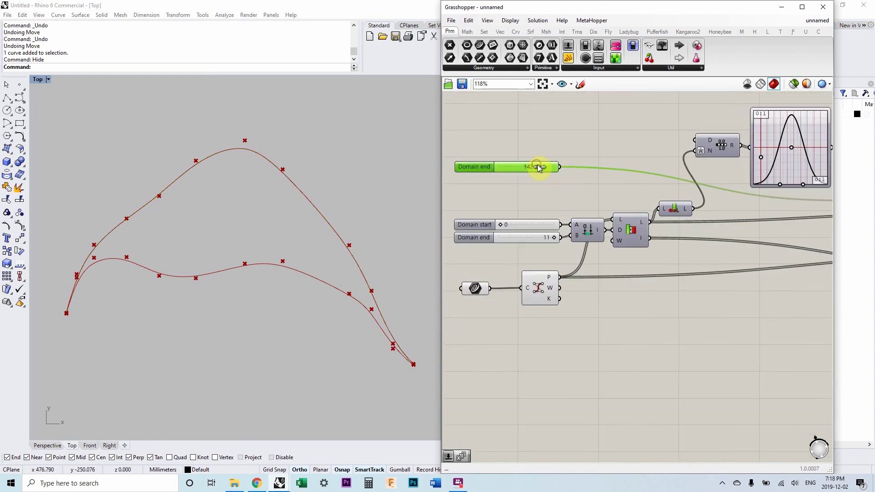
{"action": "left_click_drag", "start_coordinate": [536, 167], "coordinate": [525, 167]}
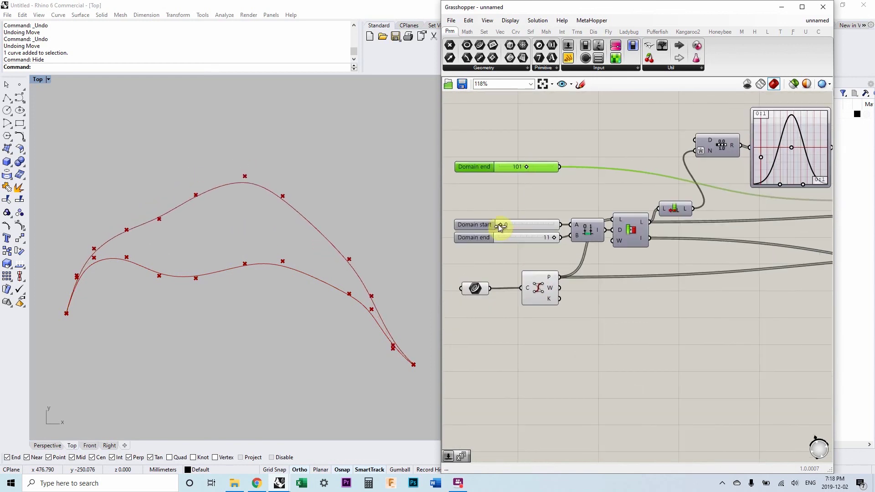
{"action": "left_click_drag", "start_coordinate": [502, 226], "coordinate": [528, 229]}
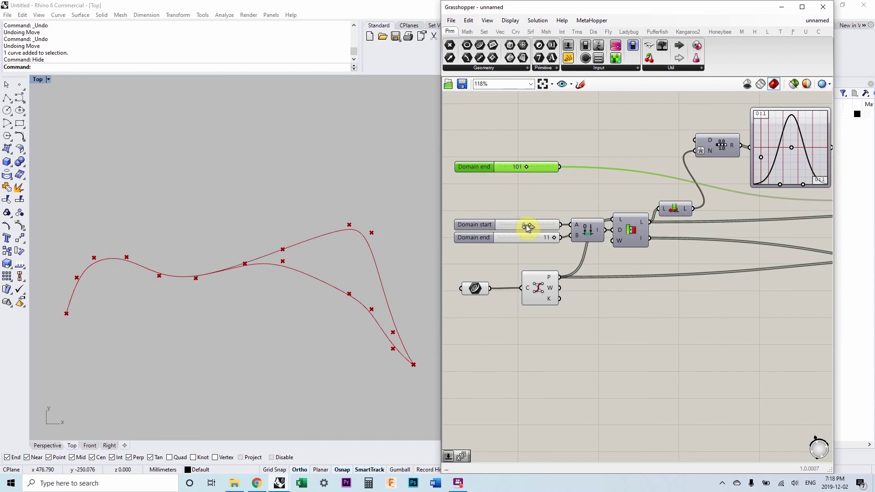
{"action": "right_click_drag", "start_coordinate": [517, 203], "coordinate": [504, 201]}
{"action": "mouse_move", "coordinate": [514, 170]}
{"action": "left_mouse_down"}
{"action": "mouse_move", "coordinate": [509, 164]}
{"action": "mouse_move", "coordinate": [515, 171]}
{"action": "left_mouse_up"}
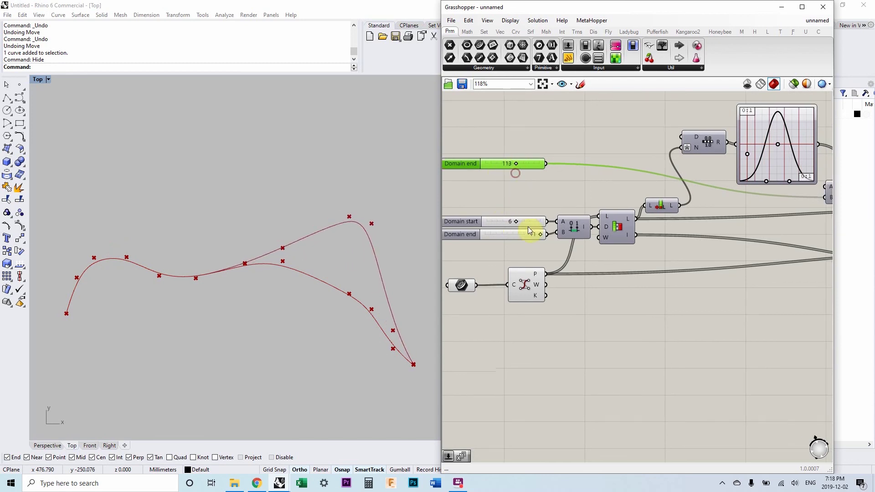
{"action": "left_click_drag", "start_coordinate": [518, 224], "coordinate": [534, 236]}
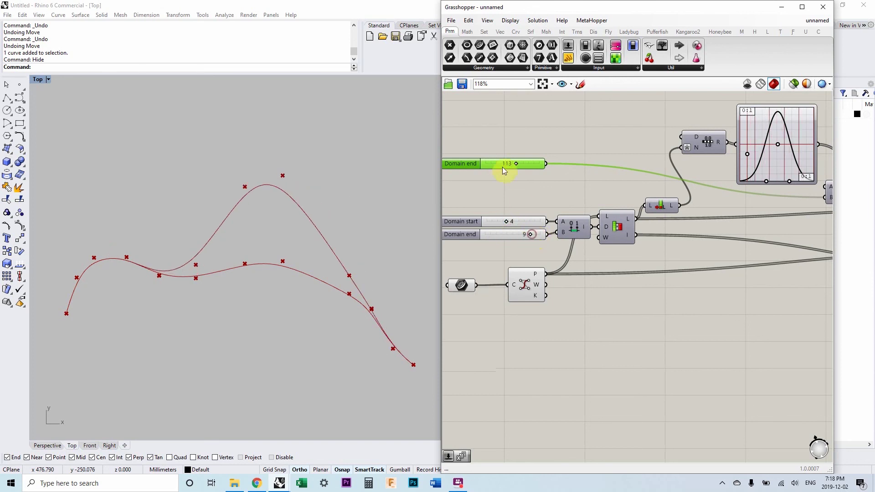
{"action": "mouse_move", "coordinate": [517, 165]}
{"action": "left_mouse_down"}
{"action": "mouse_move", "coordinate": [509, 172]}
{"action": "mouse_move", "coordinate": [517, 168]}
{"action": "left_mouse_up"}
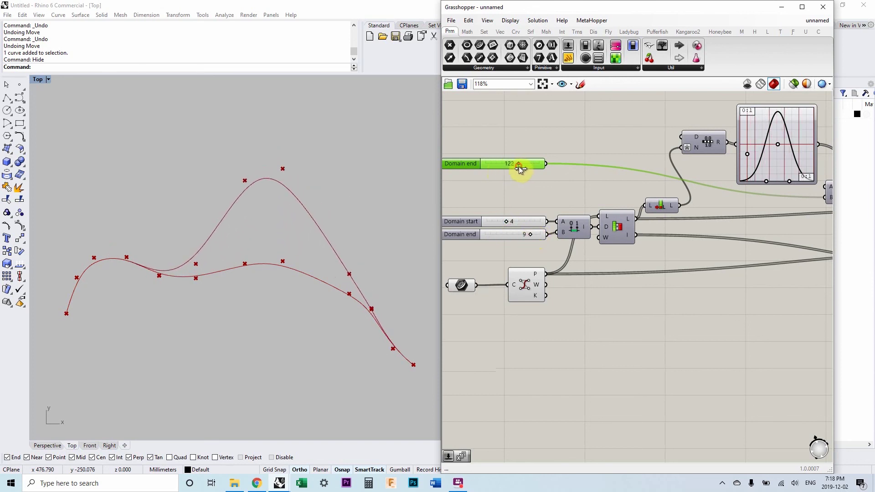
- Nudge the Curve input component and lower the top Domain end to 76
{"action": "left_click", "coordinate": [489, 193]}
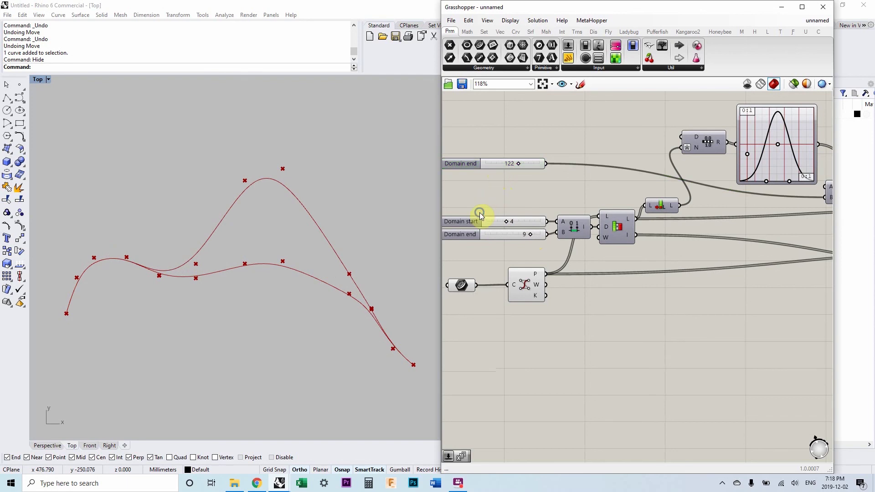
{"action": "right_click_drag", "start_coordinate": [479, 214], "coordinate": [512, 202]}
{"action": "left_click", "coordinate": [498, 273]}
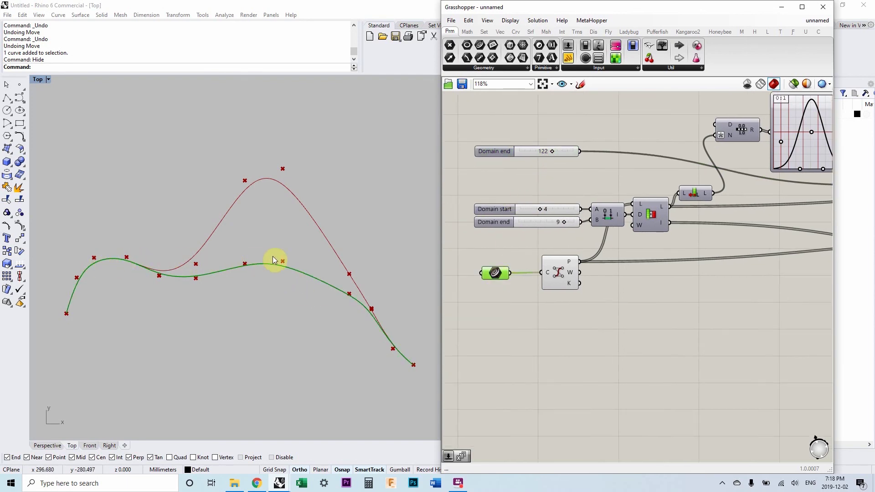
{"action": "left_click", "coordinate": [484, 253]}
{"action": "left_click_drag", "start_coordinate": [499, 275], "coordinate": [511, 272]}
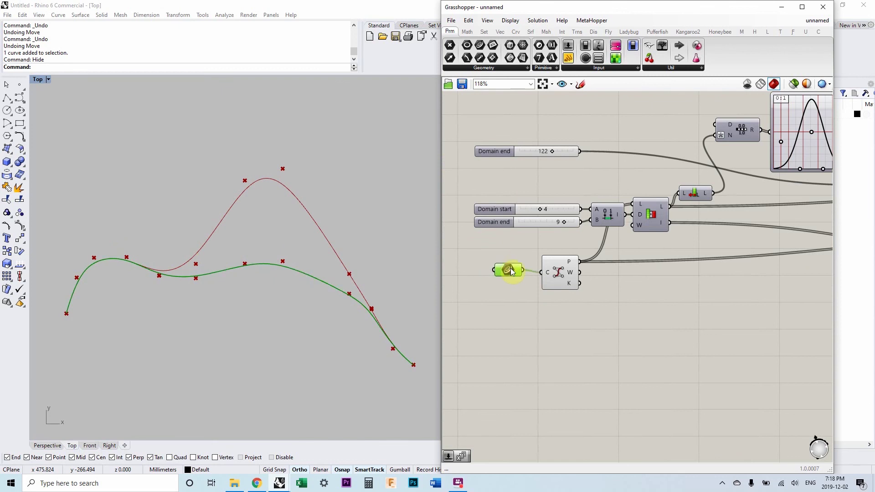
{"action": "left_click", "coordinate": [513, 255]}
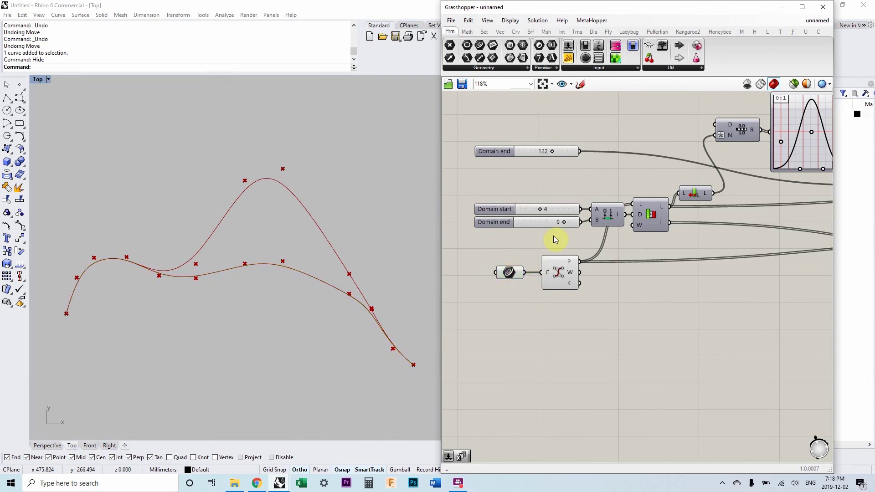
{"action": "left_click_drag", "start_coordinate": [552, 153], "coordinate": [539, 154]}
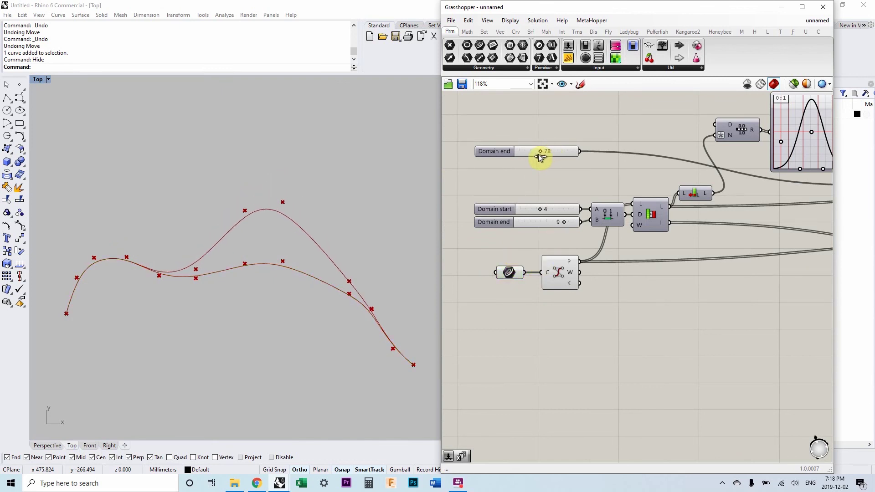
{"action": "right_click_drag", "start_coordinate": [611, 171], "coordinate": [564, 187]}
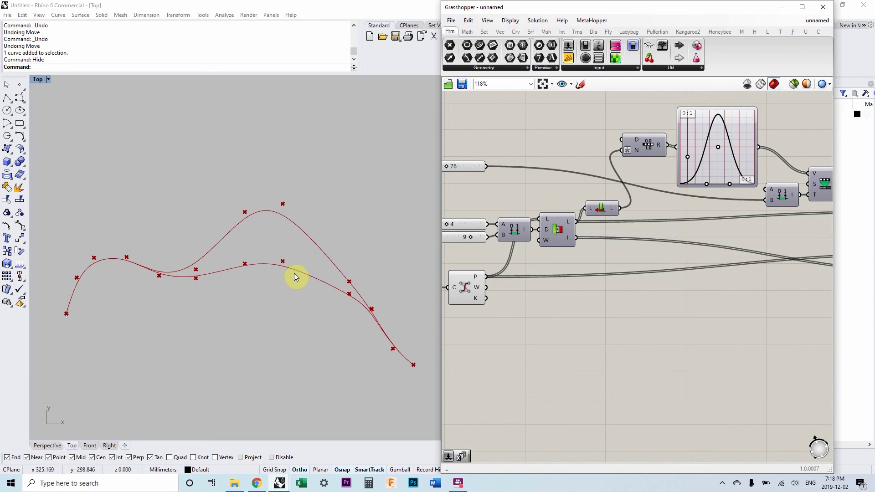
- Set Domain start to 2 and end to 7, and the top Domain end to 40
{"action": "right_click_drag", "start_coordinate": [444, 260], "coordinate": [527, 251]}
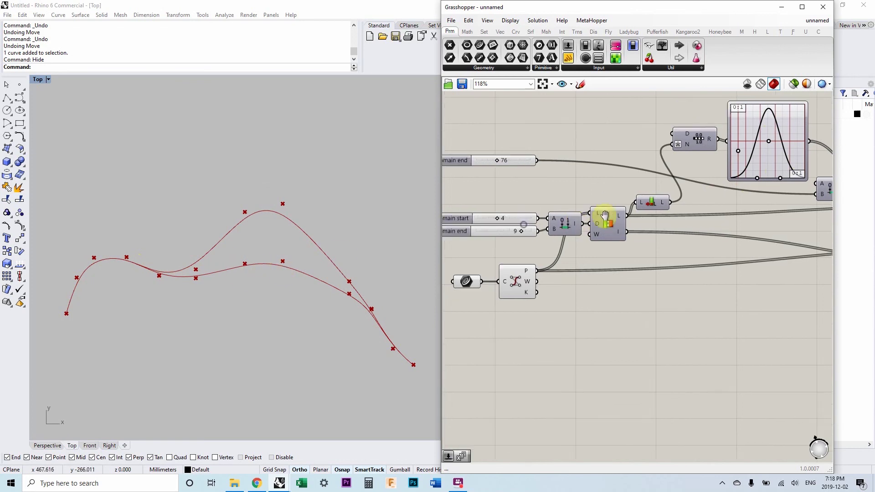
{"action": "mouse_move", "coordinate": [552, 229]}
{"action": "left_mouse_down"}
{"action": "mouse_move", "coordinate": [534, 230]}
{"action": "mouse_move", "coordinate": [522, 216]}
{"action": "left_mouse_up"}
{"action": "left_click_drag", "start_coordinate": [527, 160], "coordinate": [521, 163]}
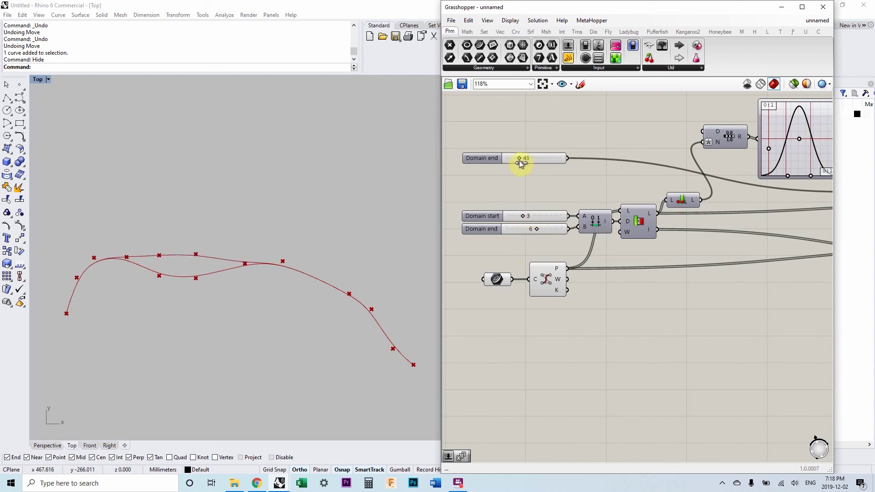
{"action": "left_click_drag", "start_coordinate": [526, 217], "coordinate": [541, 230]}
{"action": "left_click_drag", "start_coordinate": [522, 161], "coordinate": [520, 160]}
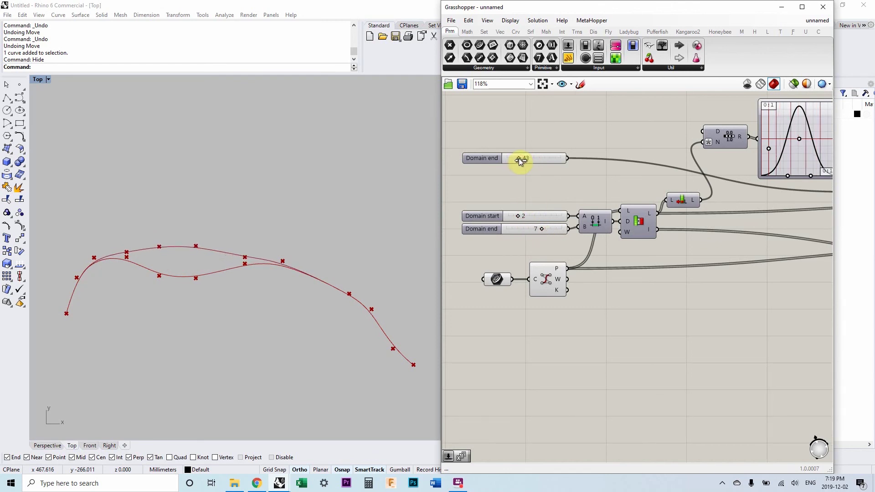
{"action": "scroll", "coordinate": [652, 278], "scroll_direction": "down", "scroll_amount": 3}
{"action": "scroll", "coordinate": [545, 246], "scroll_direction": "down", "scroll_amount": 2}
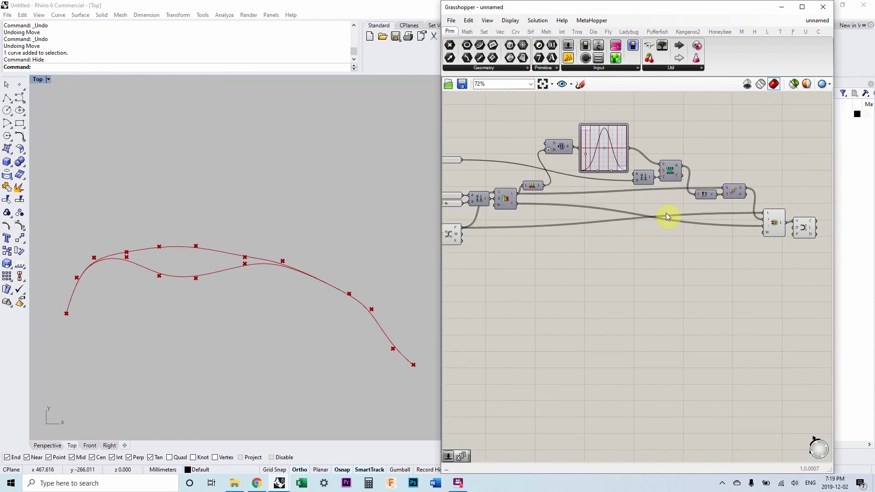
{"action": "left_click", "coordinate": [804, 228]}
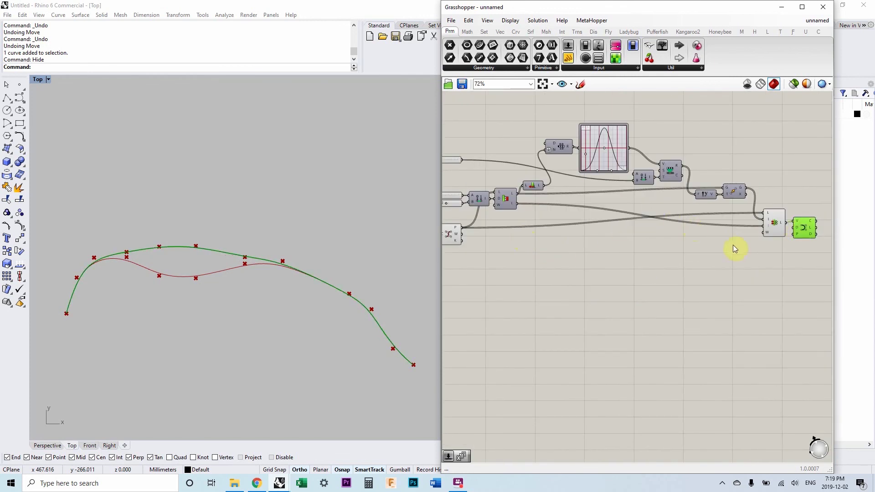
{"action": "scroll", "coordinate": [639, 253], "scroll_direction": "down", "scroll_amount": 2}
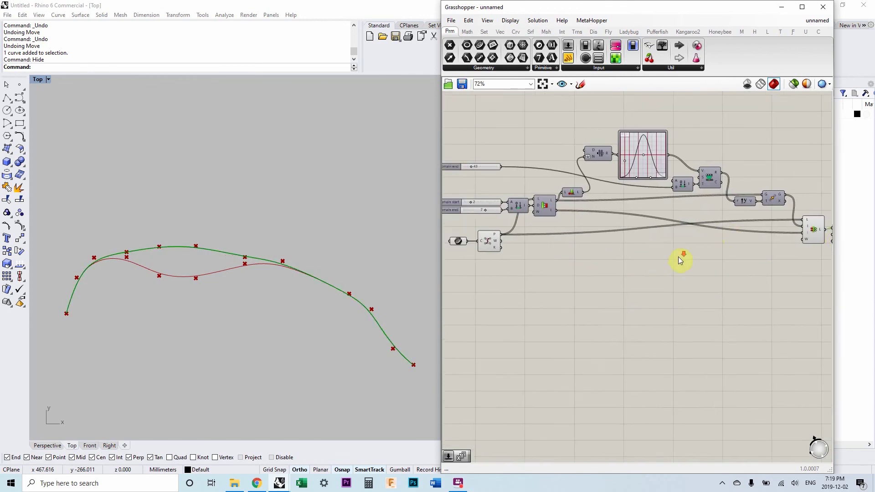
{"action": "mouse_move", "coordinate": [651, 260]}
{"action": "right_mouse_down"}
{"action": "mouse_move", "coordinate": [624, 294]}
{"action": "mouse_move", "coordinate": [663, 273]}
{"action": "mouse_move", "coordinate": [648, 267]}
{"action": "right_mouse_up"}
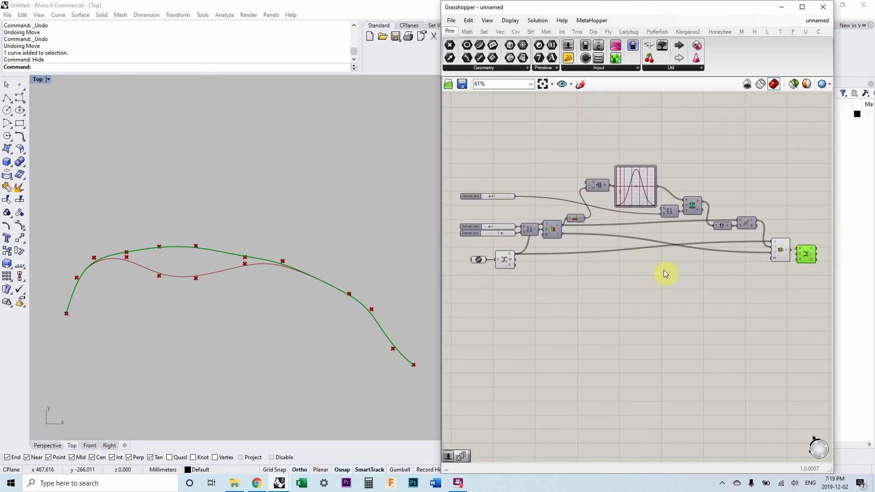
{"action": "scroll", "coordinate": [605, 211], "scroll_direction": "up", "scroll_amount": 2}
{"action": "left_click", "coordinate": [598, 183]}
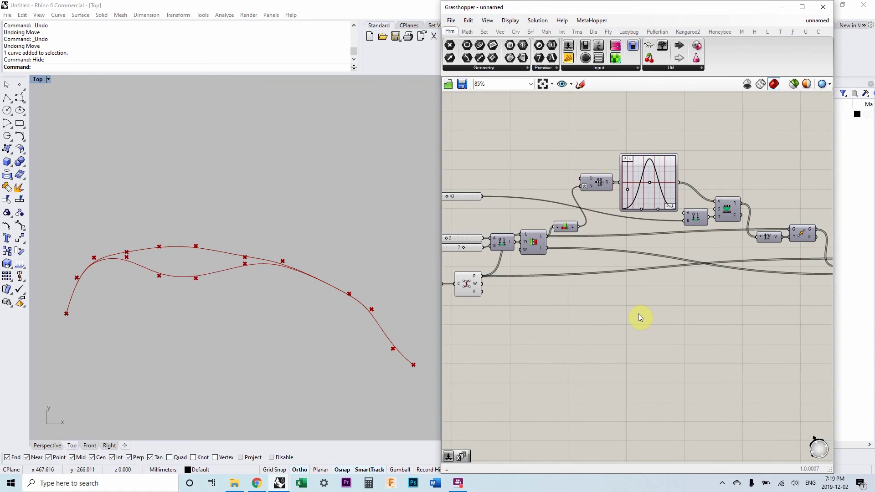
{"action": "scroll", "coordinate": [683, 300], "scroll_direction": "down", "scroll_amount": 2}
{"action": "right_click_drag", "start_coordinate": [683, 277], "coordinate": [679, 263]}
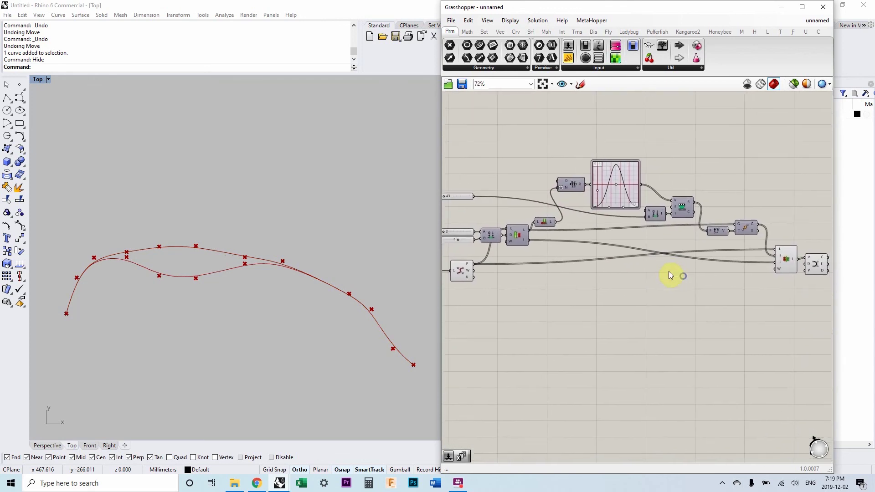
{"action": "scroll", "coordinate": [680, 264], "scroll_direction": "up", "scroll_amount": 1}
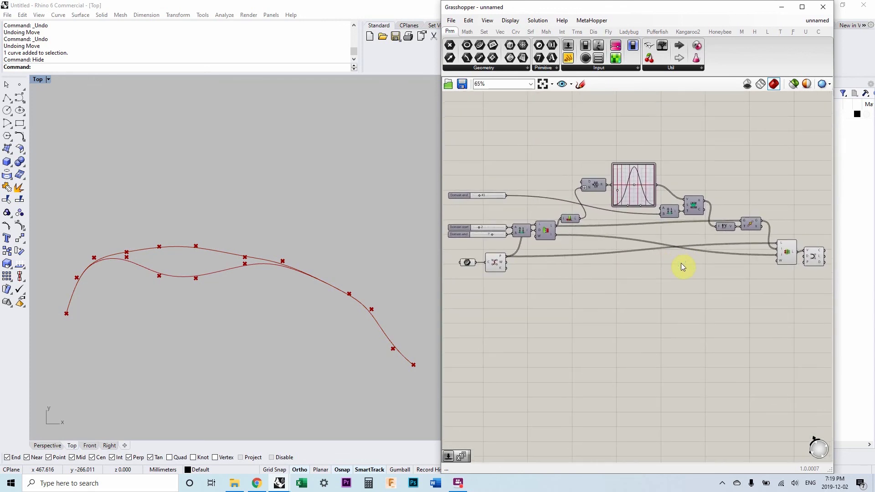